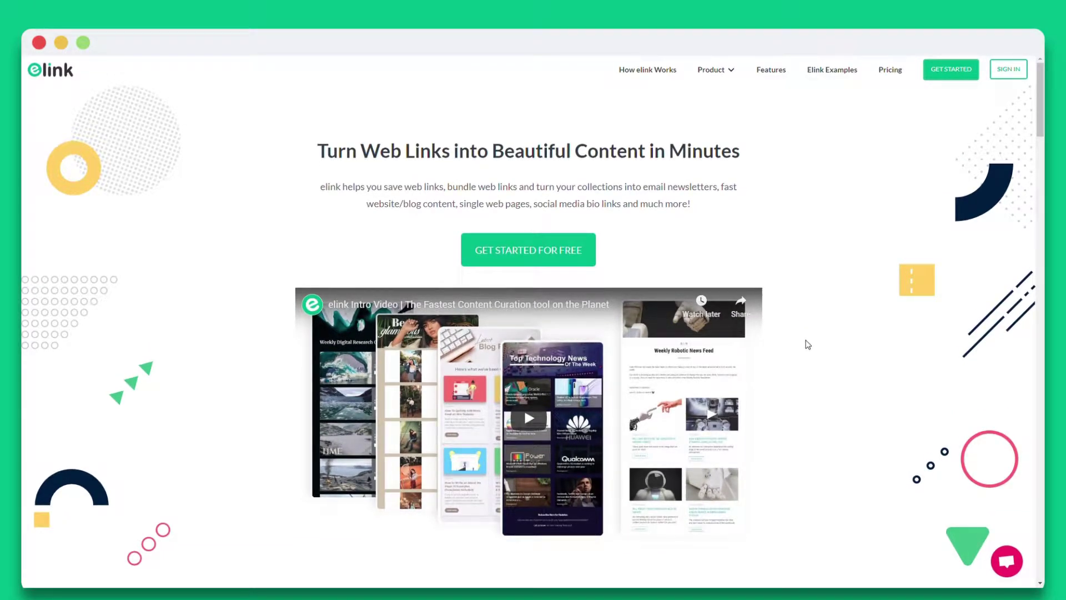
From the dashboard, look at the News Feed template, then start a blank post from scratch
click(533, 262)
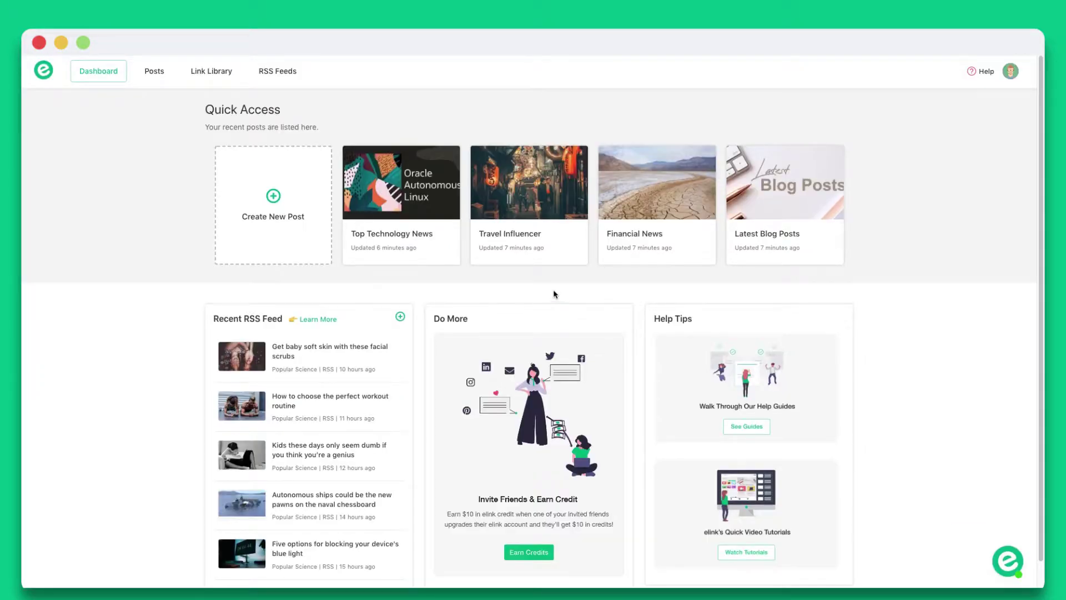
click(302, 200)
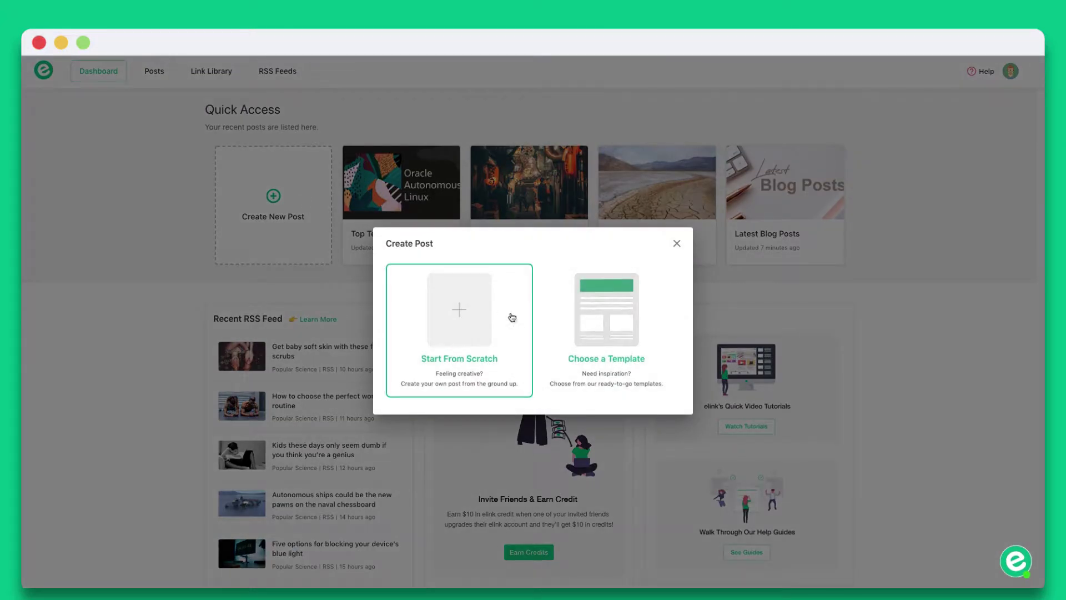
click(622, 358)
click(345, 354)
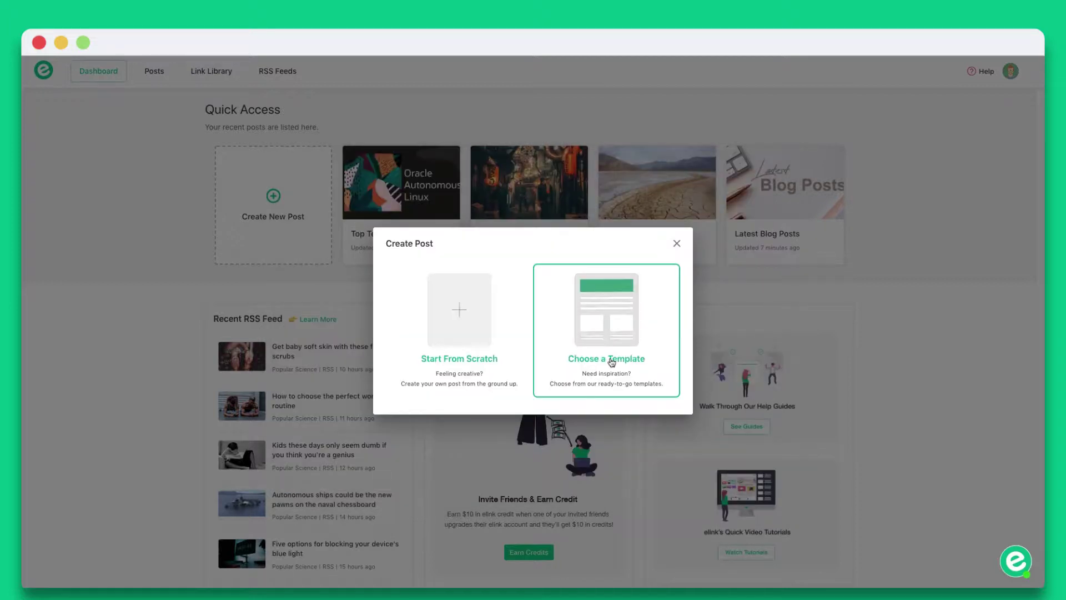
click(466, 359)
Paste six links as cards: Singlegrain analytics and SEO, DigitalMarketer, YouTube video, Marketo, DigitalVidya
click(43, 165)
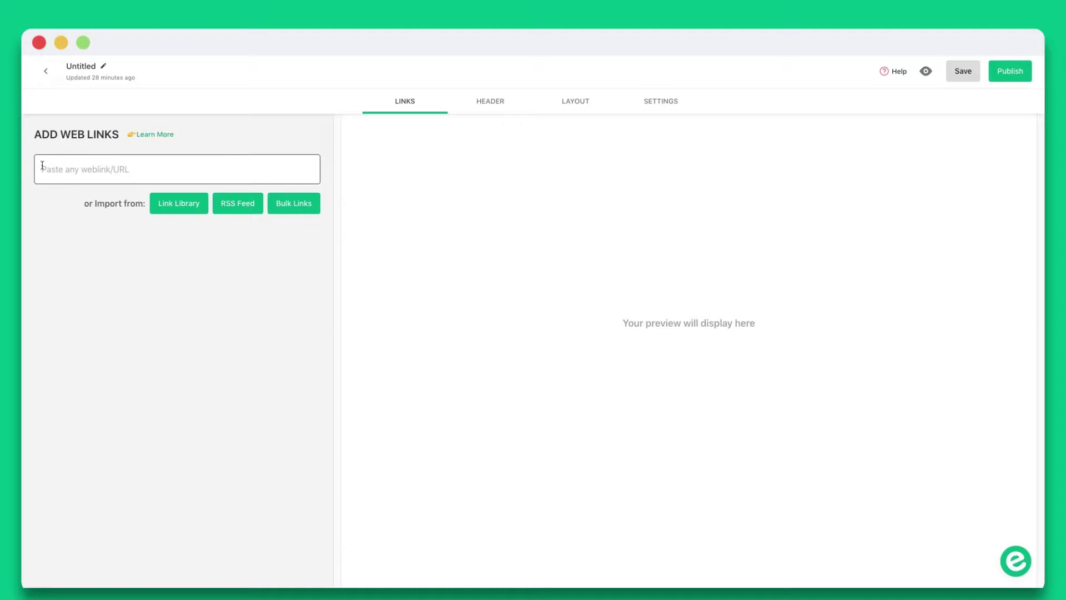
key(ctrl+v)
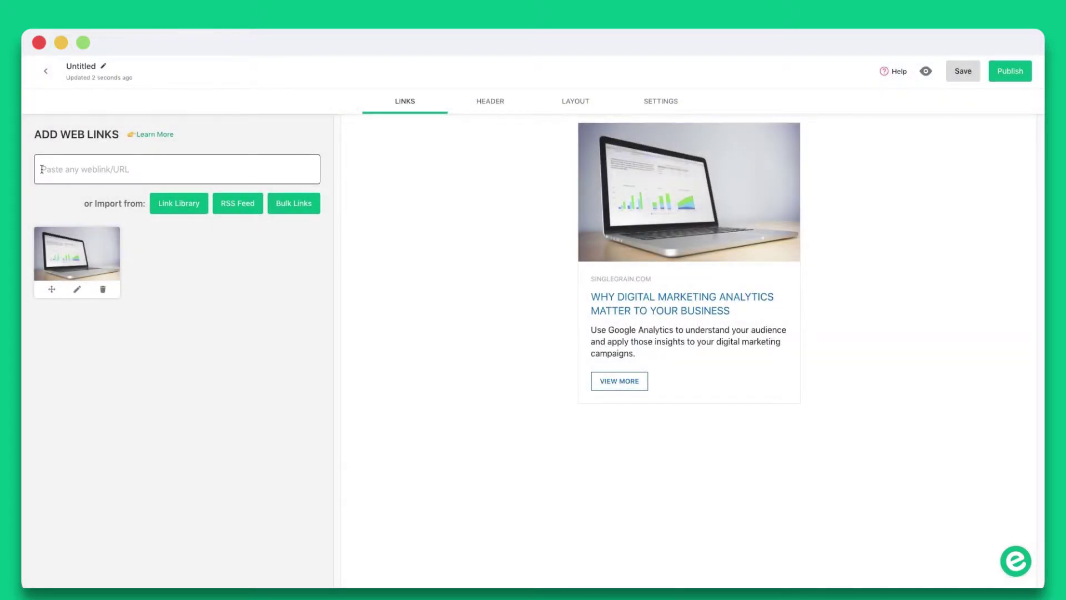
key(ctrl+v)
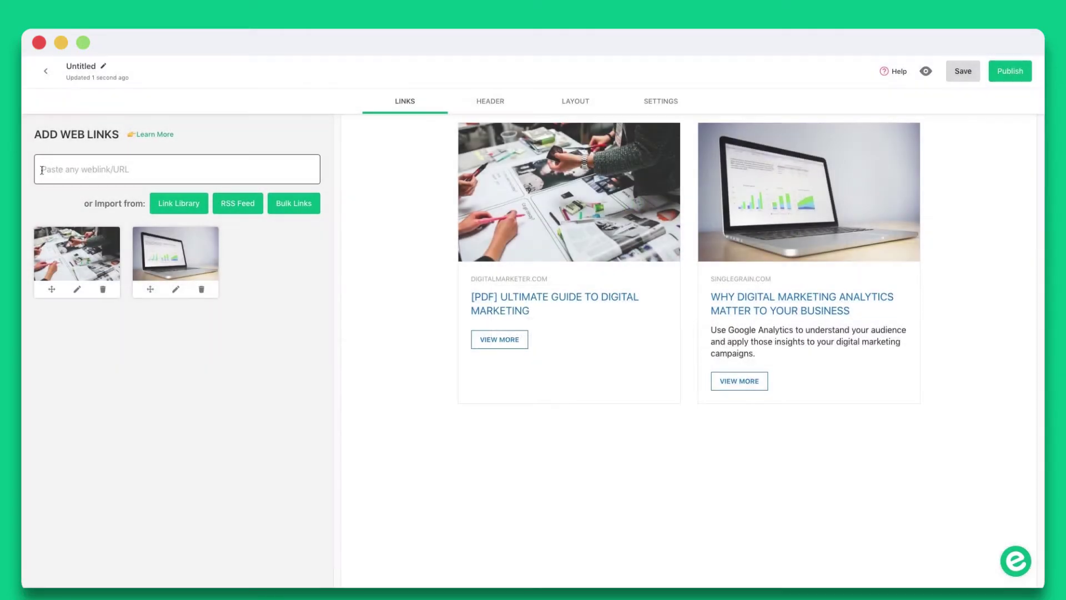
click(41, 170)
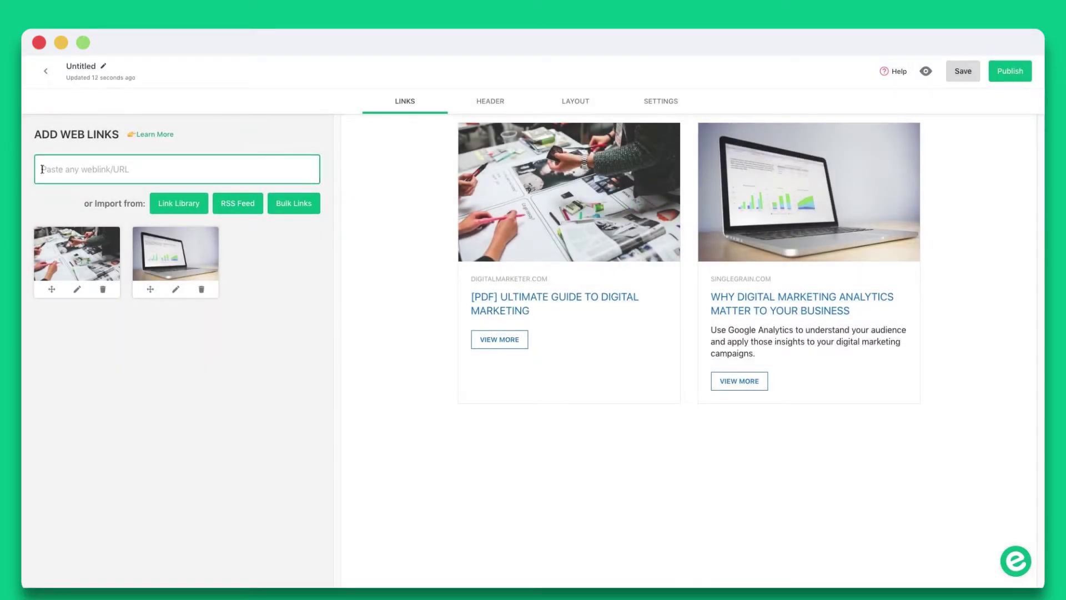
text(https://www.youtube.com/watch?v=cA7dOKsd--I)
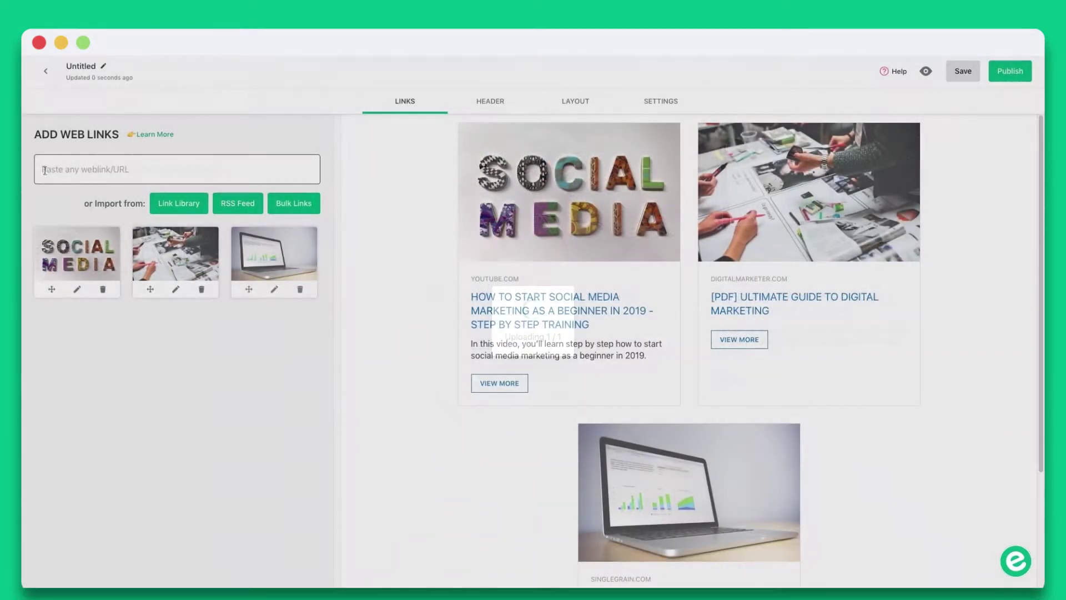
text(https://www.singlegrain.com/seo/effective-seo-techniques-that-work/)
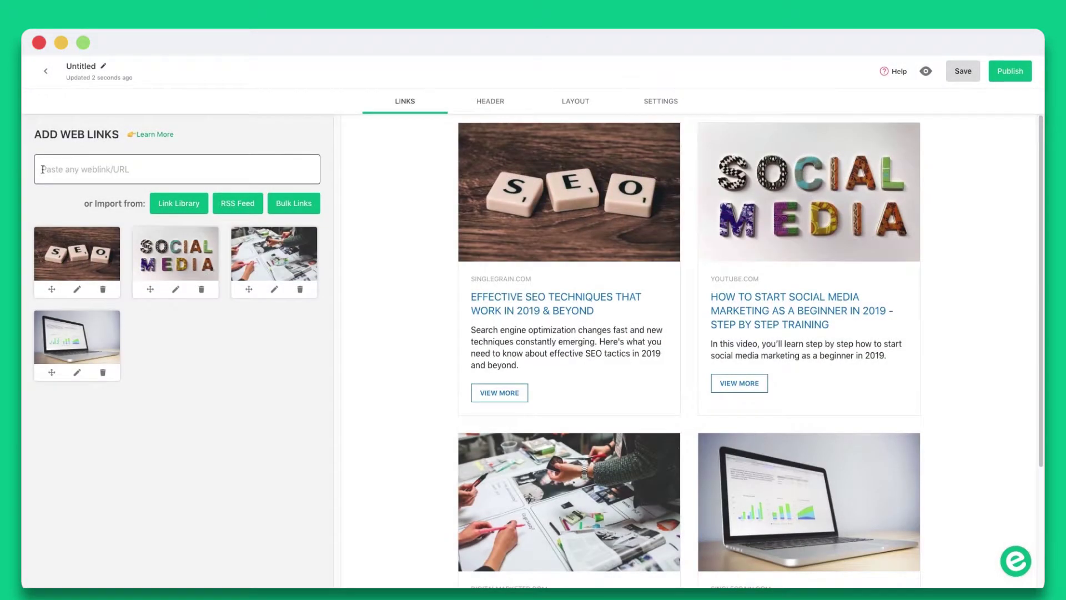
click(42, 169)
text(https://blog.marketo.com/category/email-marketing)
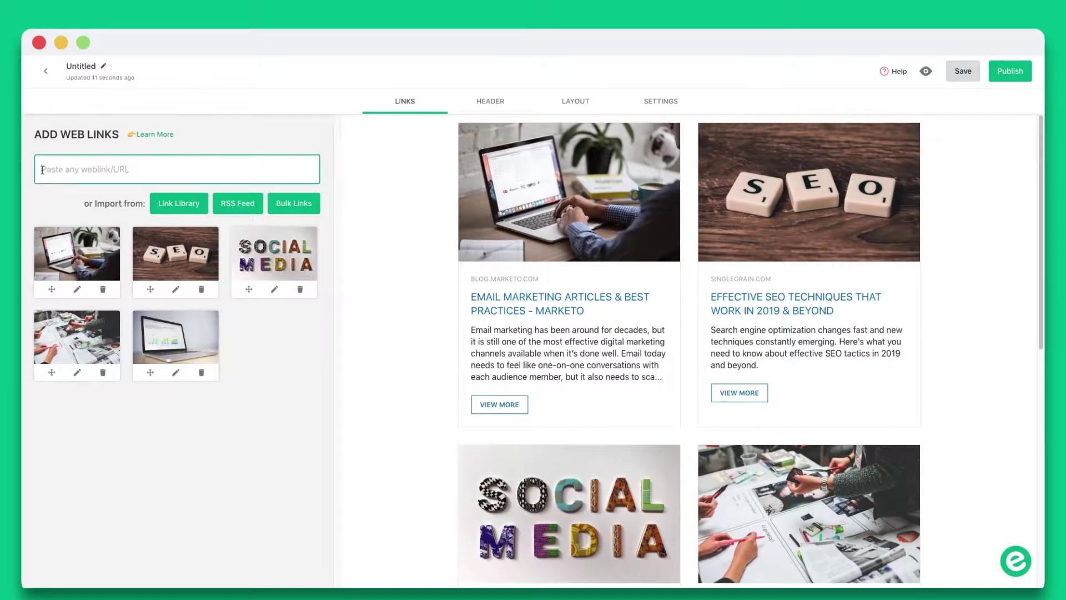
text(https://www.digitalvidya.com/blog/learn-digital-marketing-guide/)
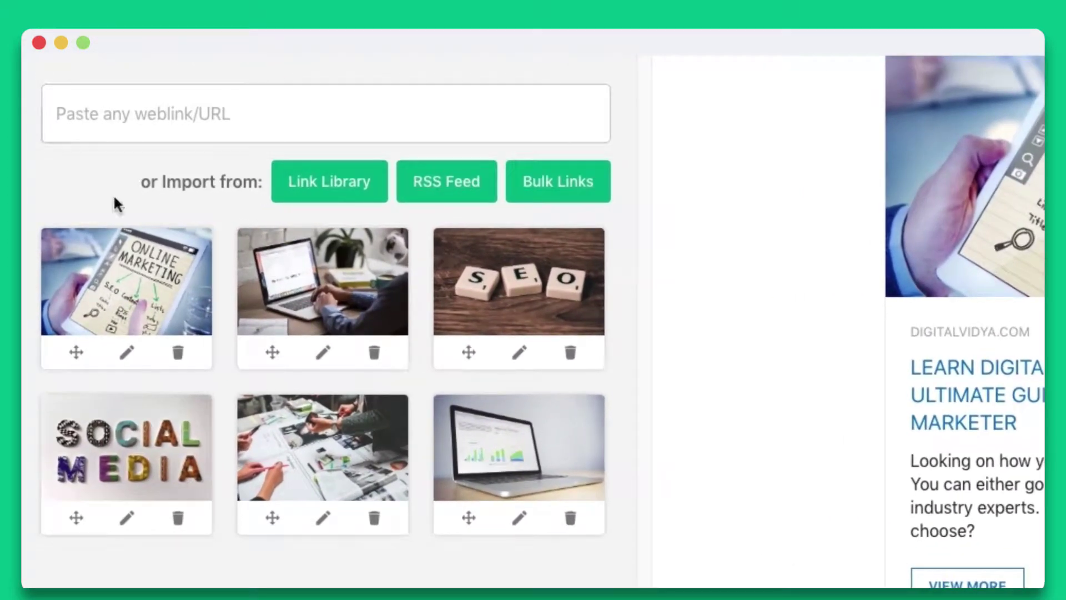
Retitle the laptop analytics card 'Analytics in Digital Marketing'
click(524, 517)
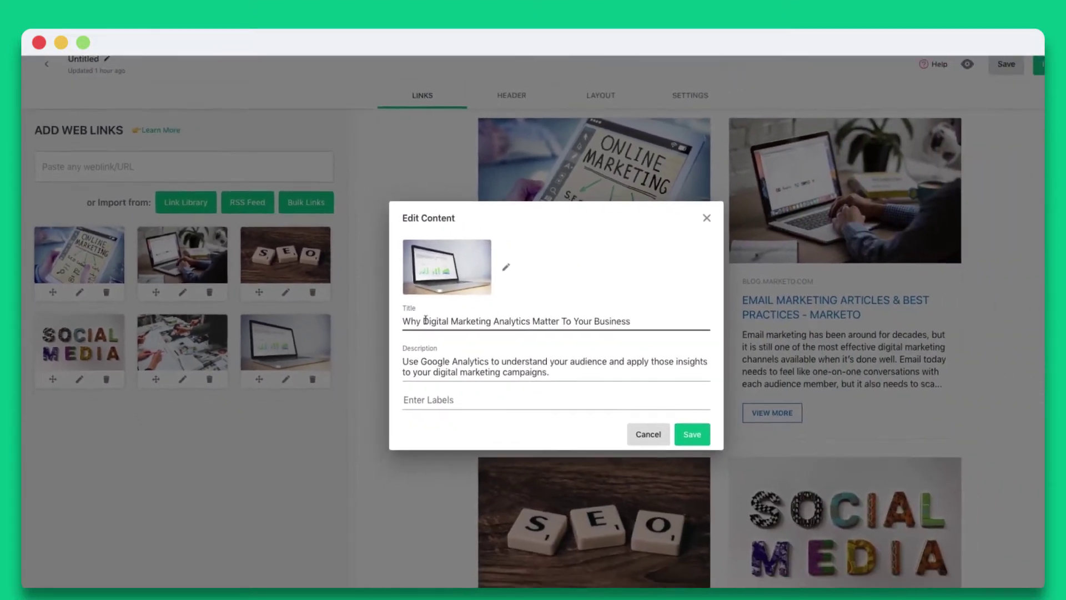
double_click(407, 316)
key(ctrl+a)
text(Analytics in Digital Marketing)
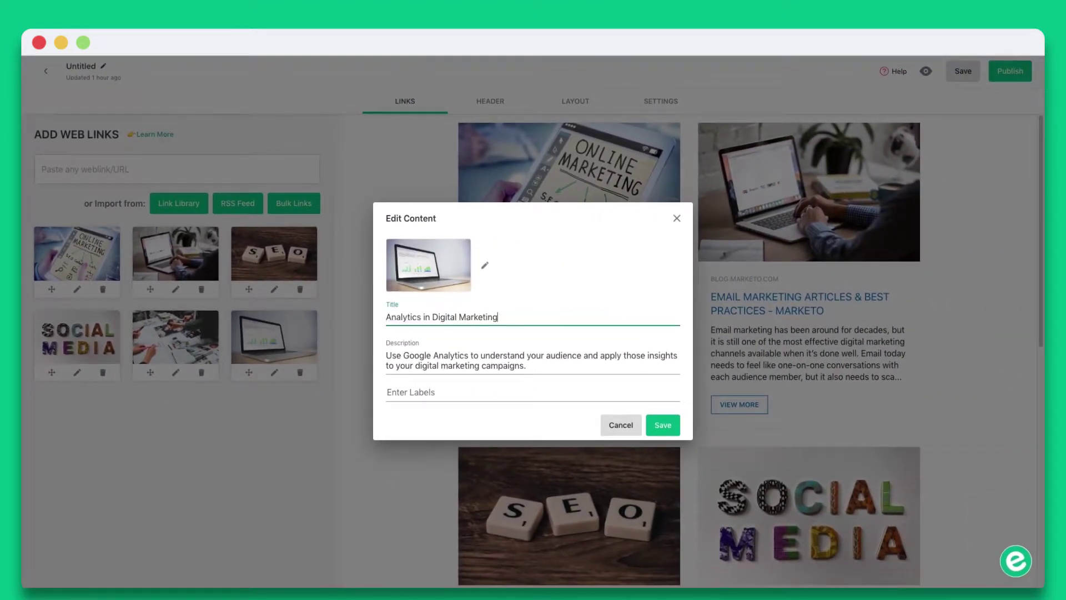
Replace the card's thumbnail with the ANALYTICS picture and save the card
click(484, 265)
click(471, 427)
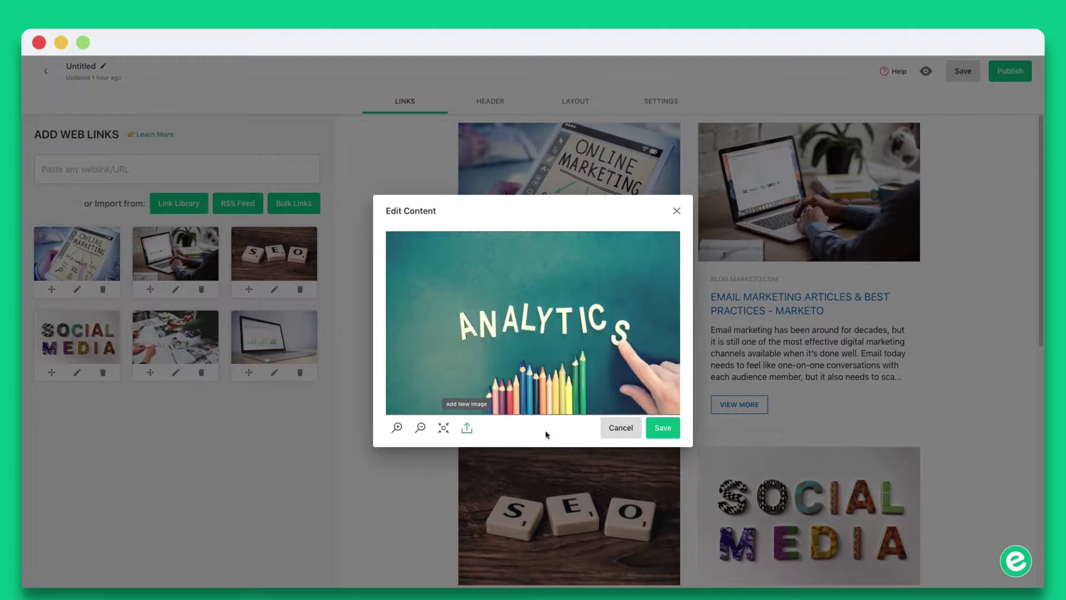
click(654, 425)
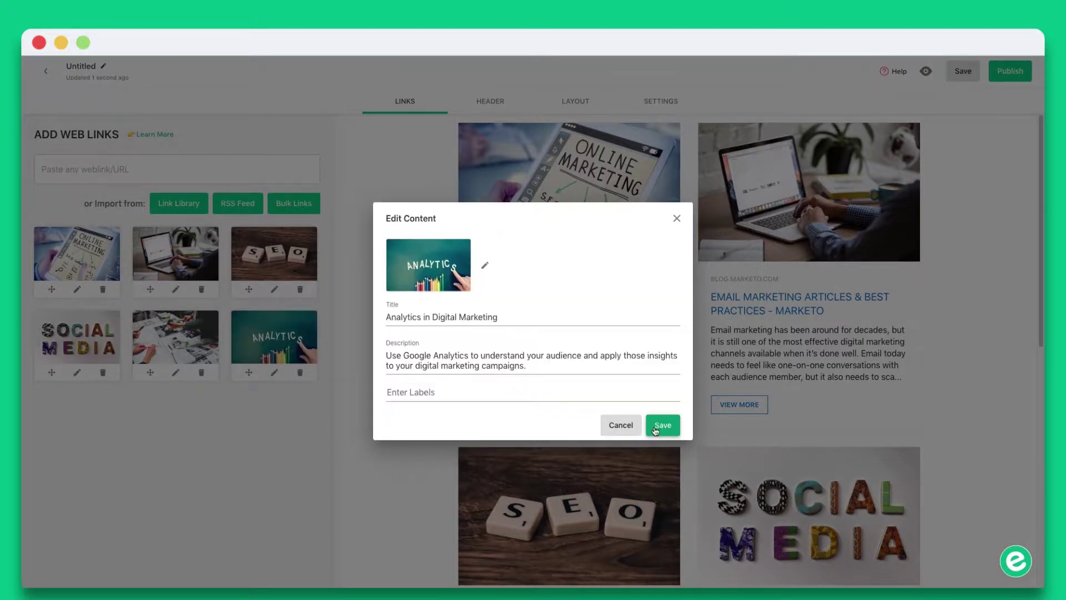
click(655, 427)
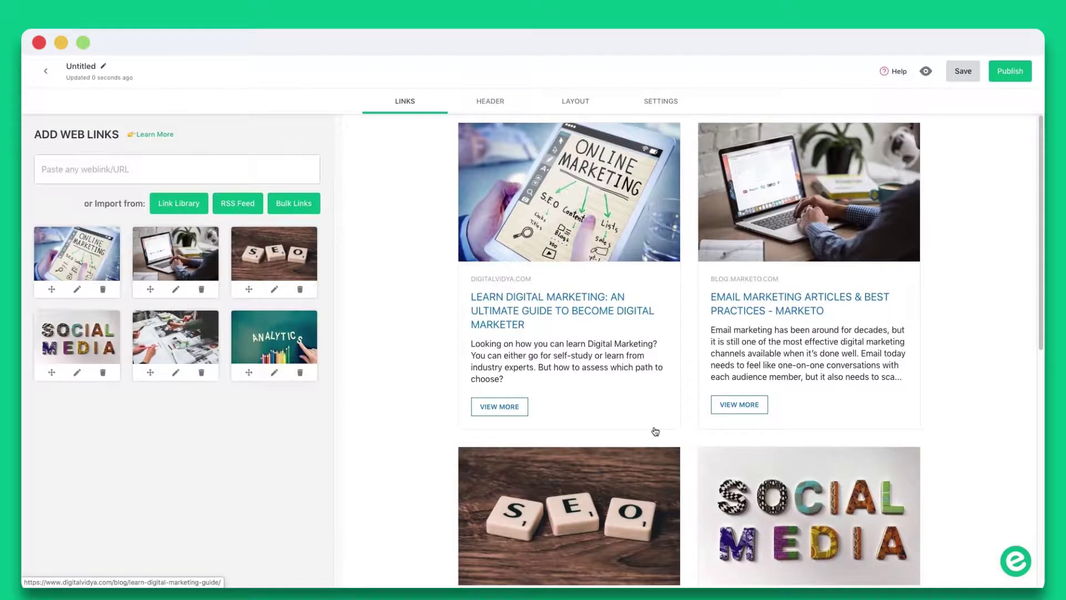
Add the team photo as the newsletter's header image and edit the header body text
click(482, 103)
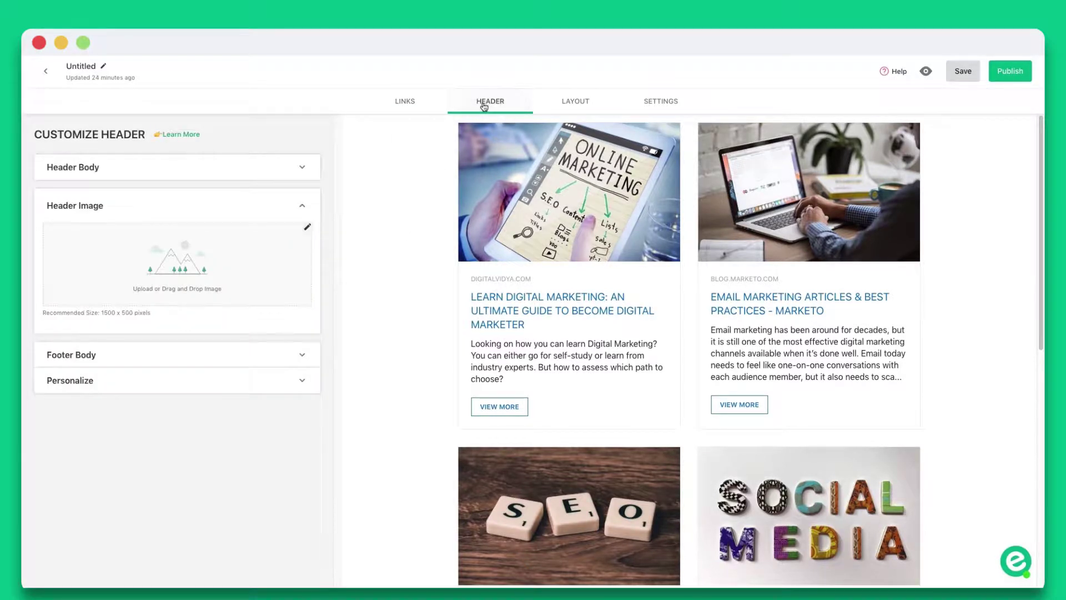
click(306, 227)
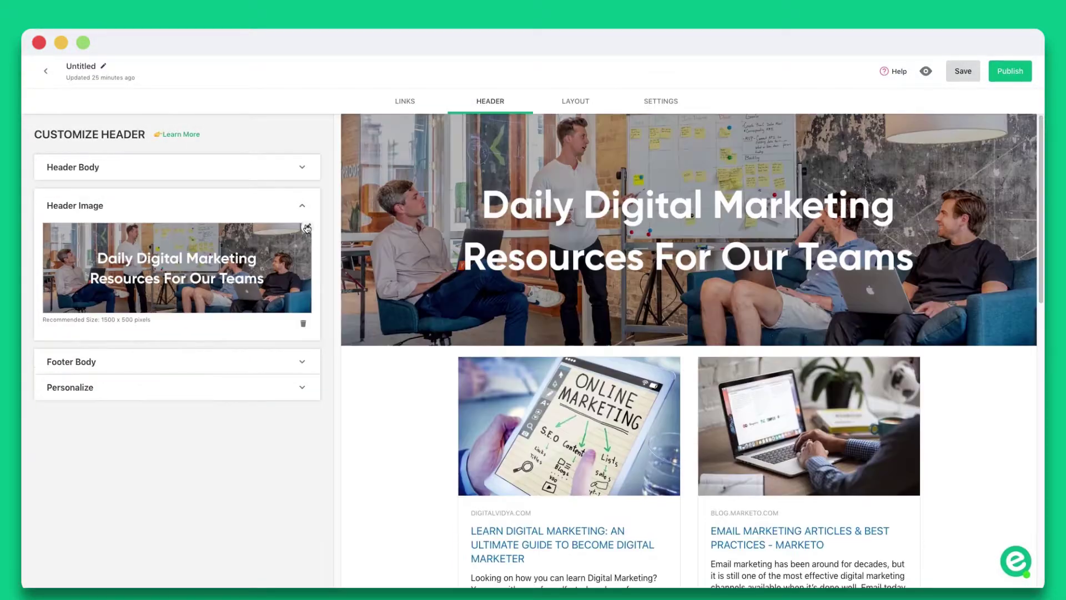
click(276, 173)
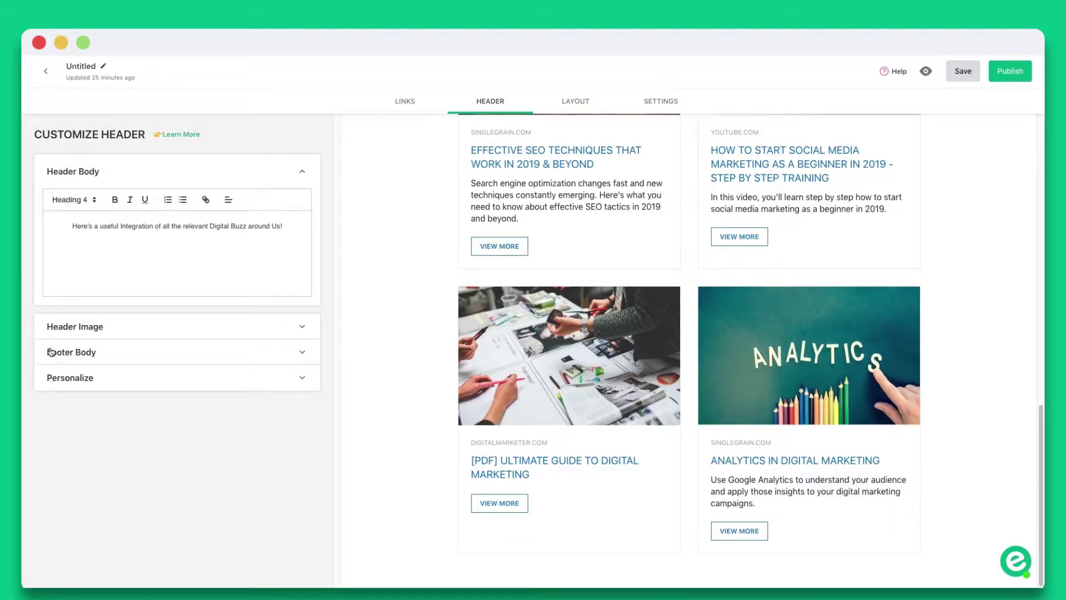
Add a last-updated date and editor credit to the footer, and include the author's profile
click(51, 352)
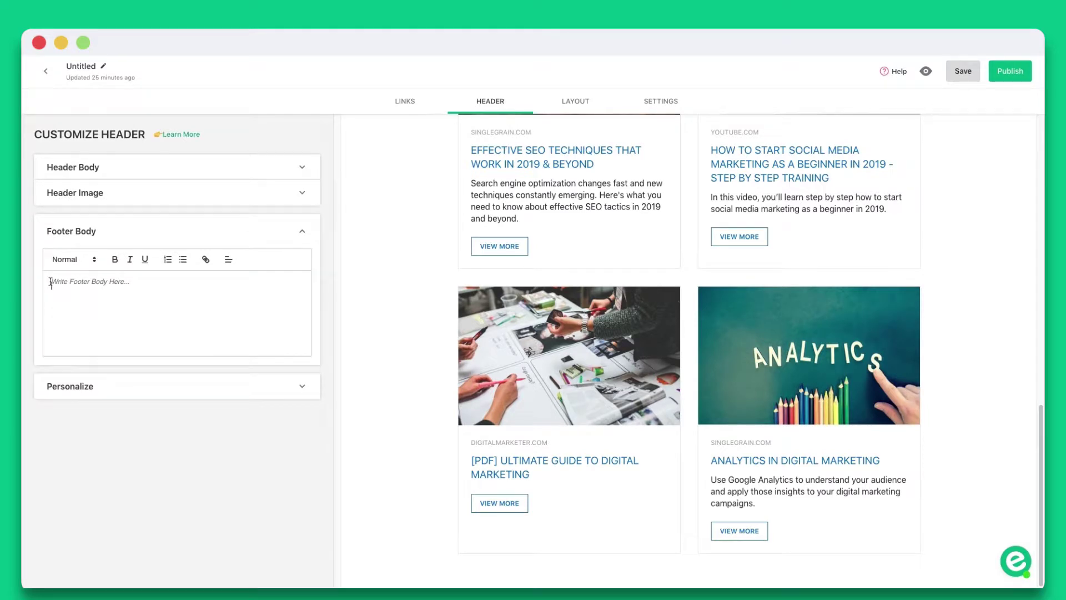
text(Last Updated: November 1, 2019 Editor: Abigail Tabor)
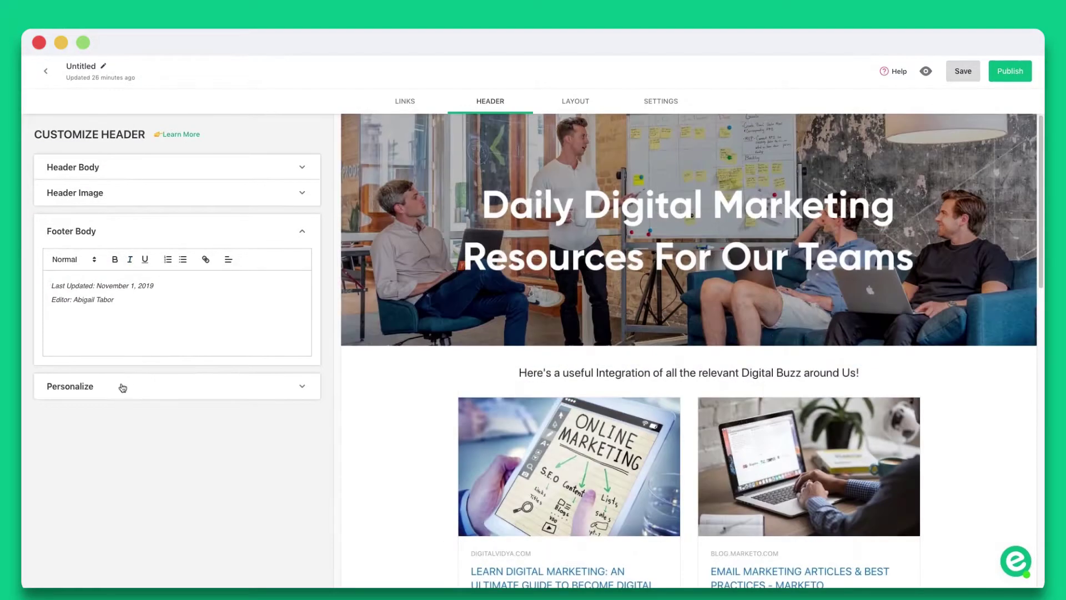
click(124, 386)
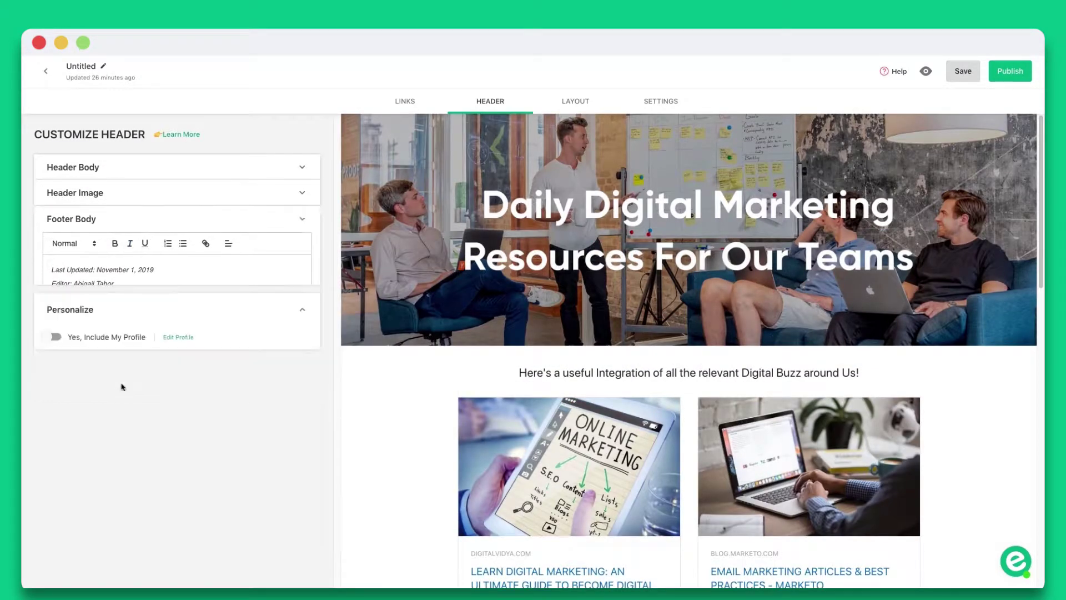
click(54, 284)
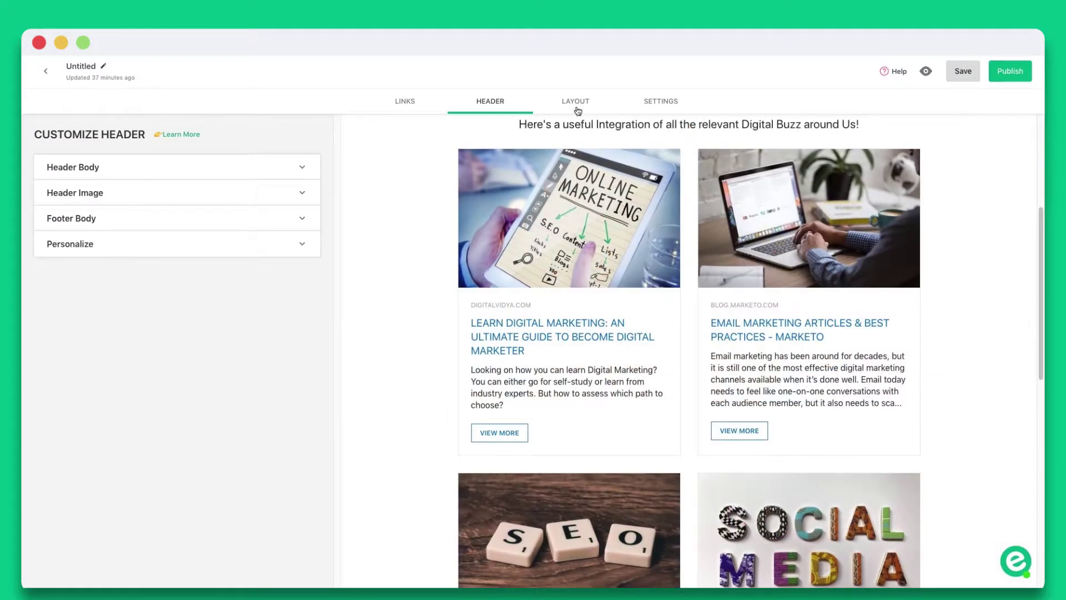
Filter layouts to newsletter-friendly ones and try Tuli, Demow and PhiPhi-X on the post
click(576, 105)
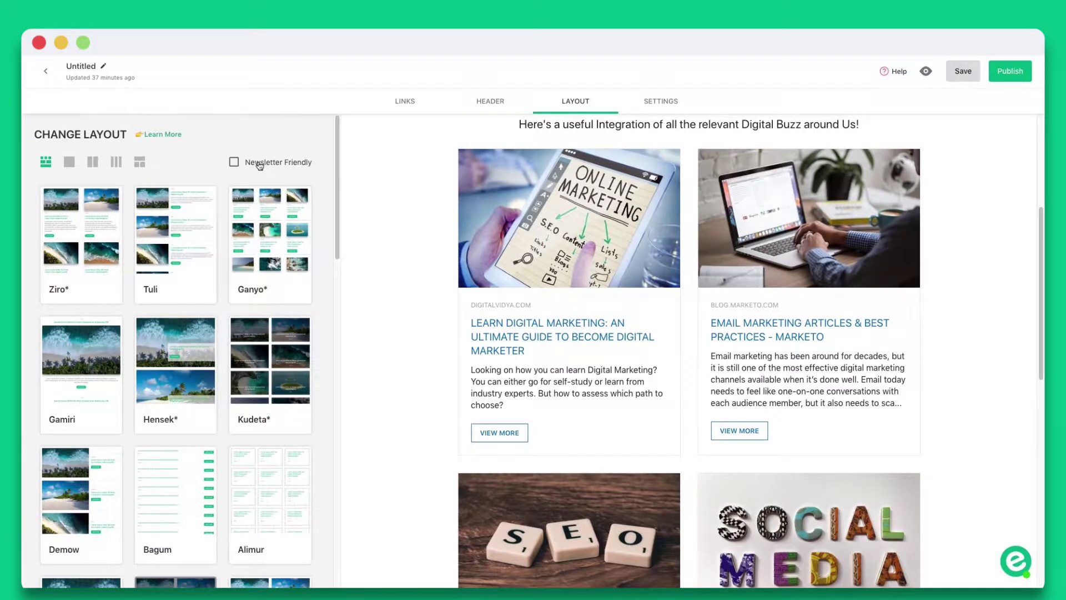
click(234, 162)
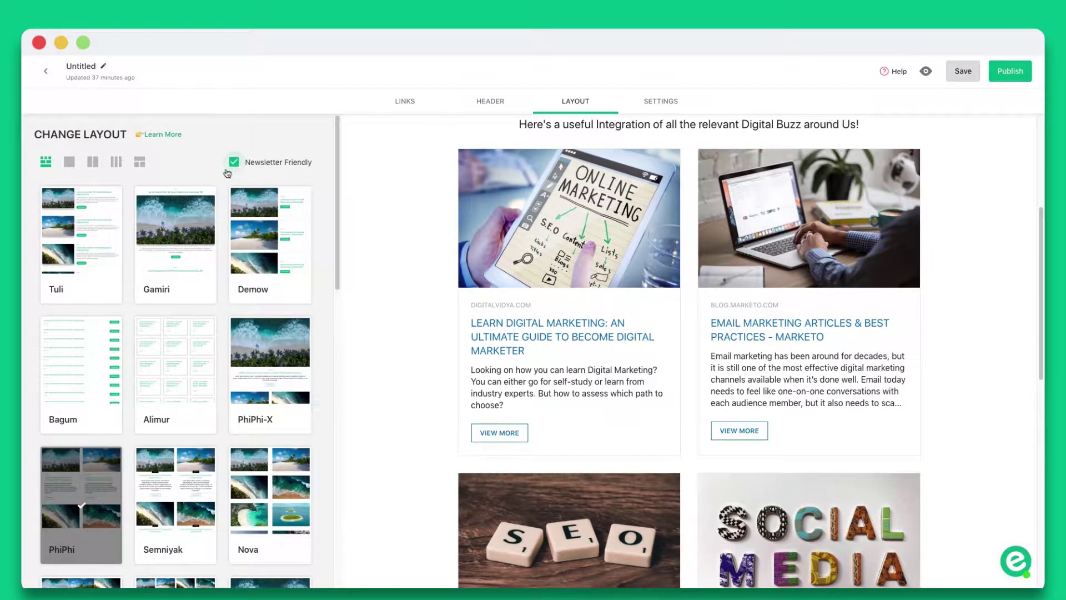
click(89, 243)
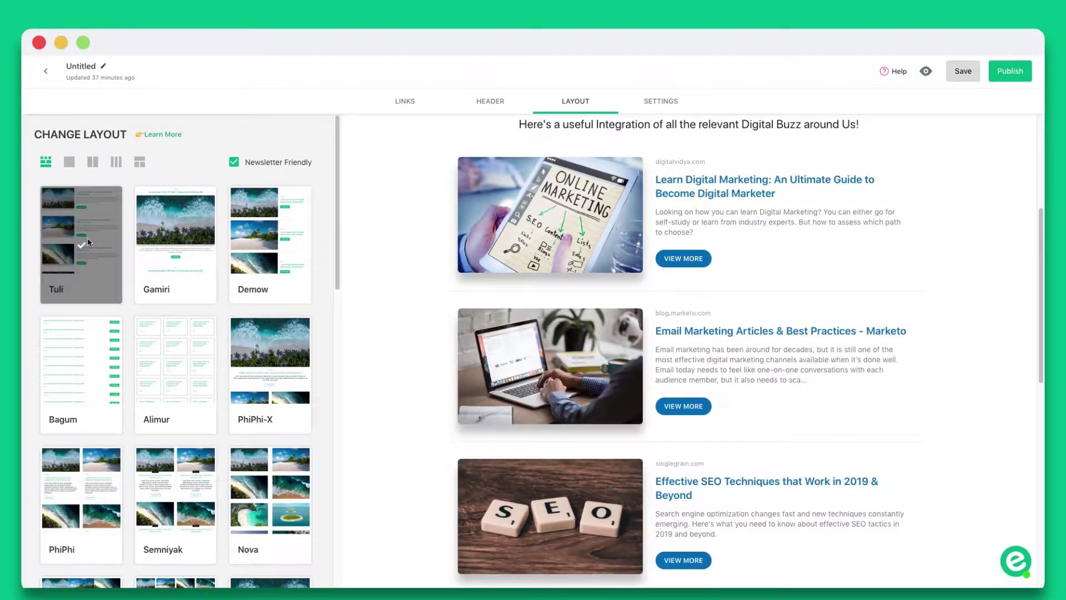
click(262, 247)
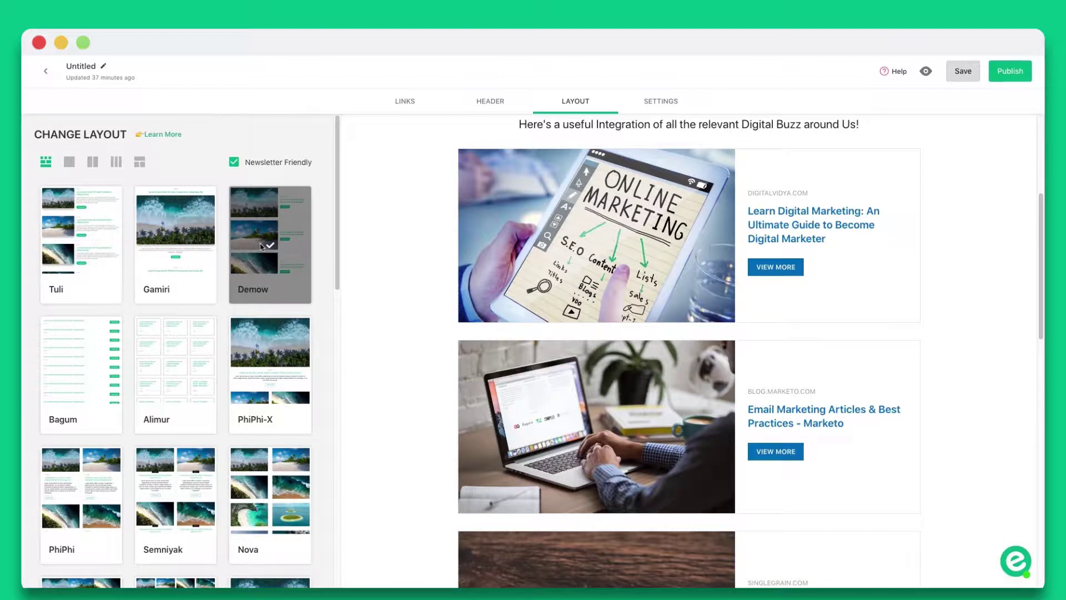
click(275, 376)
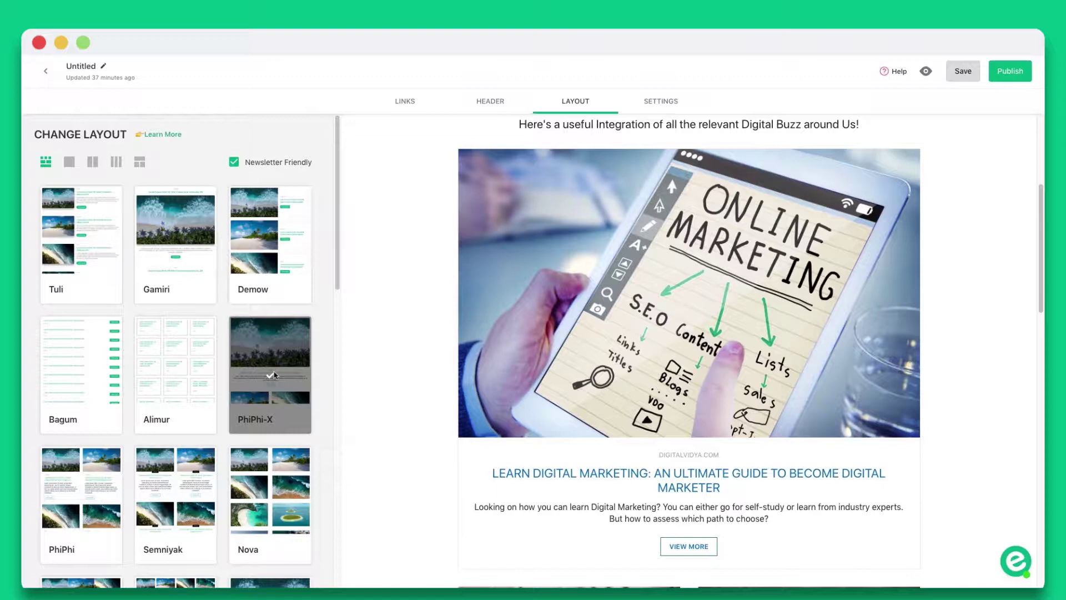
Try the PhiPhi, Semniyak, Nova and Kamte layouts, then bring up the theme settings
click(99, 471)
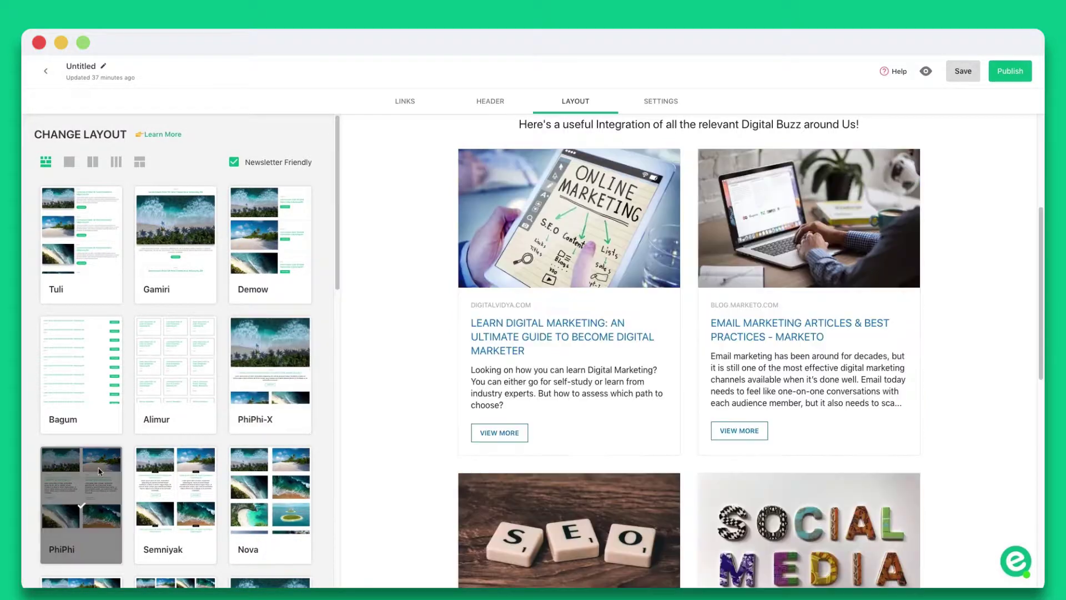
click(154, 486)
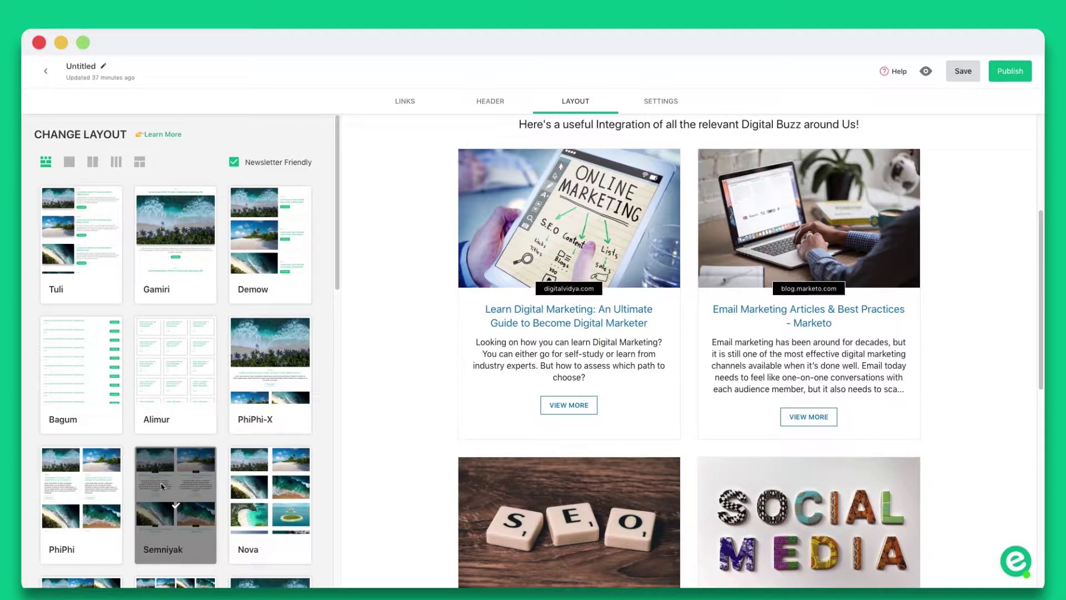
click(244, 494)
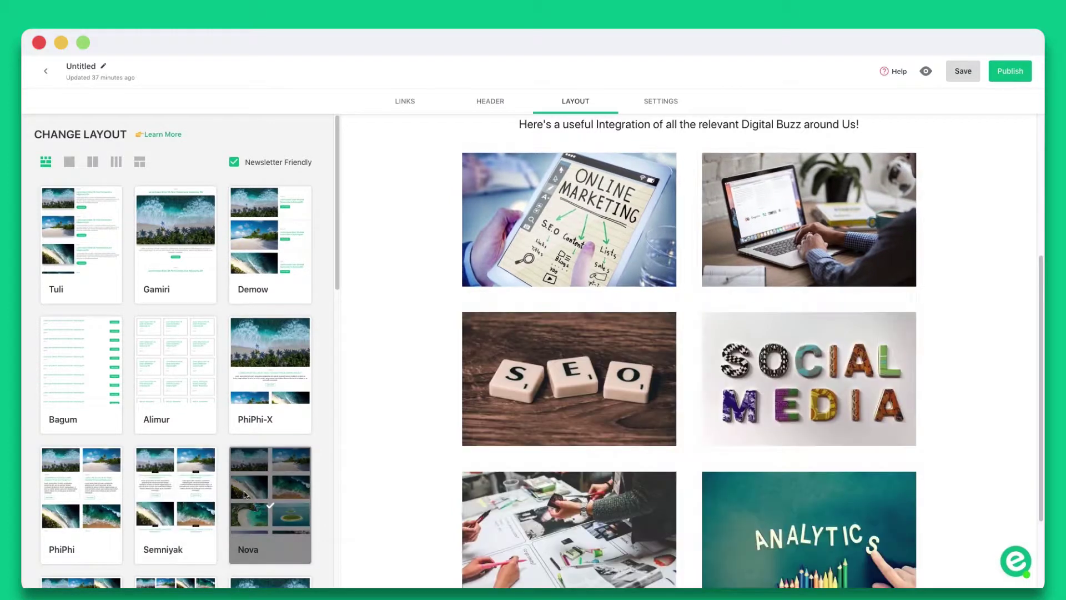
scroll(244, 494, down, 4)
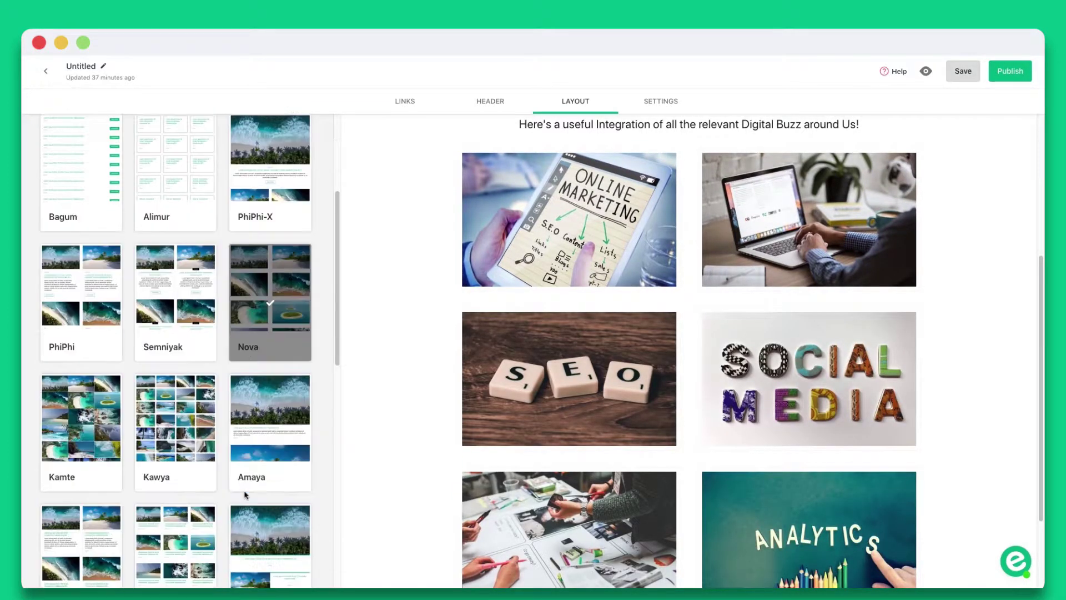
click(61, 467)
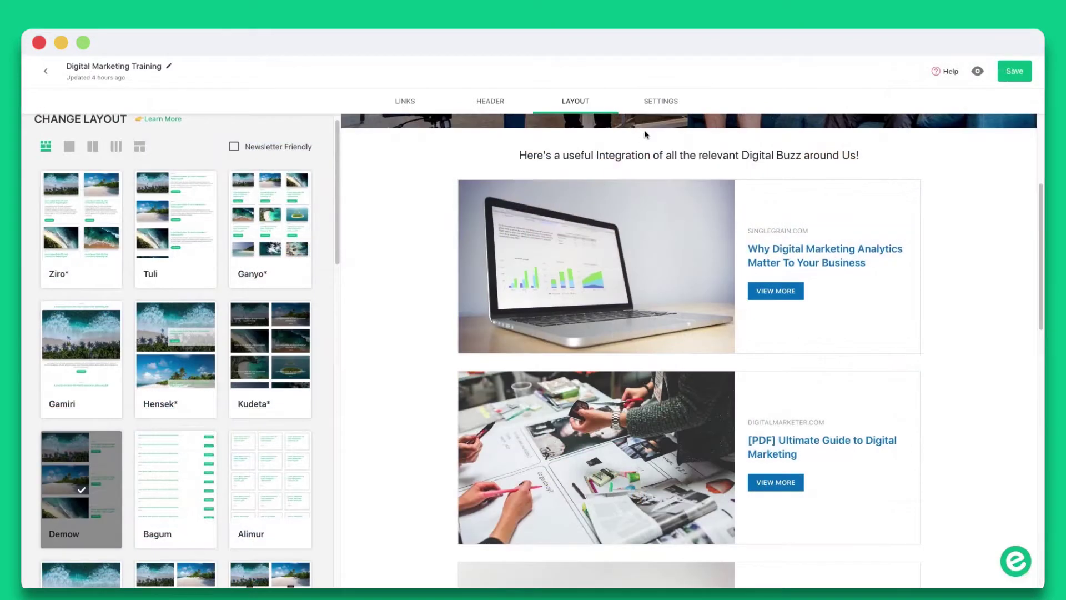
click(659, 110)
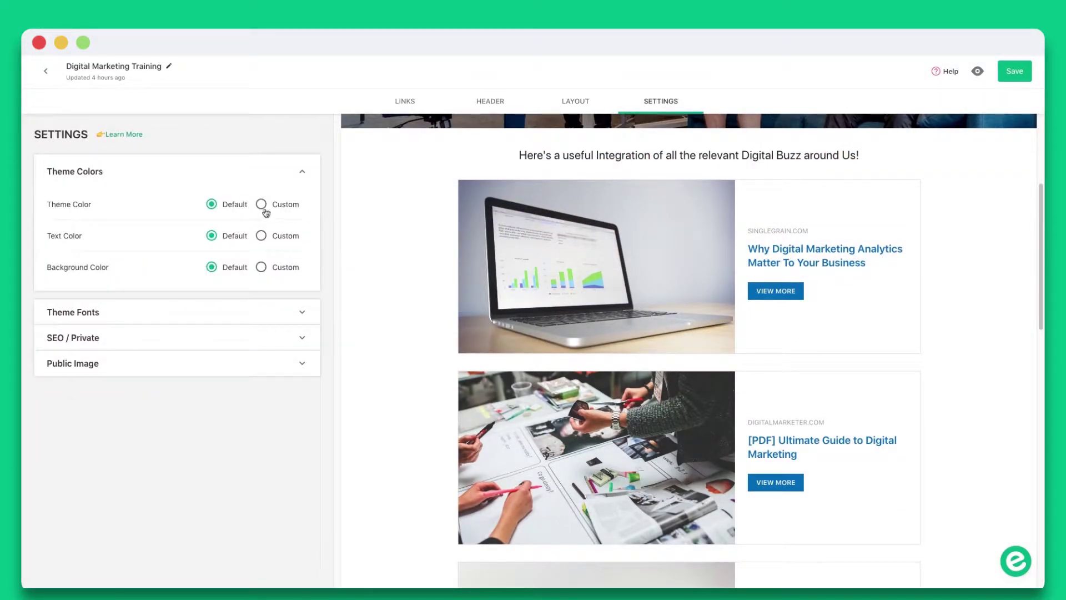
Set the theme colour to a custom shade chosen in the colour picker
click(261, 204)
click(301, 204)
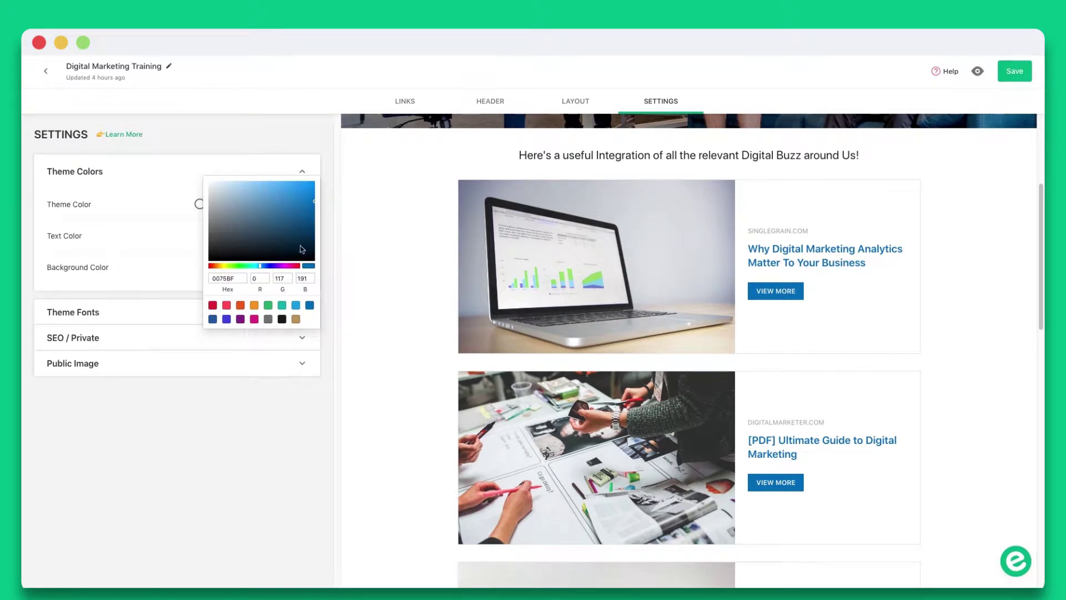
click(211, 184)
click(225, 170)
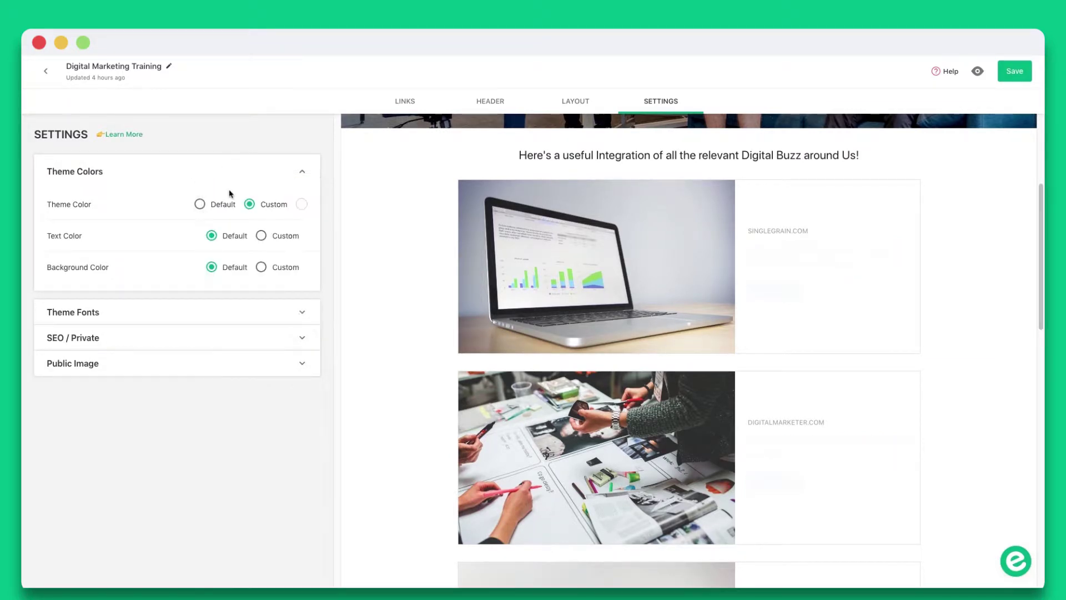
Set a custom background colour of hex 2A789F
click(257, 268)
click(300, 268)
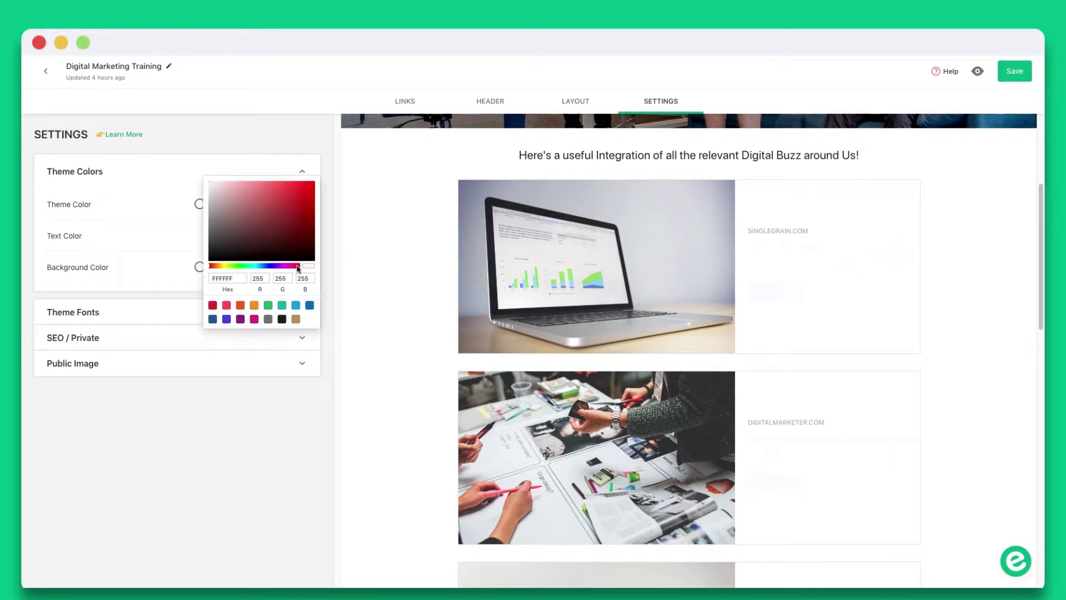
click(247, 277)
key(ctrl+a)
text(2A789F)
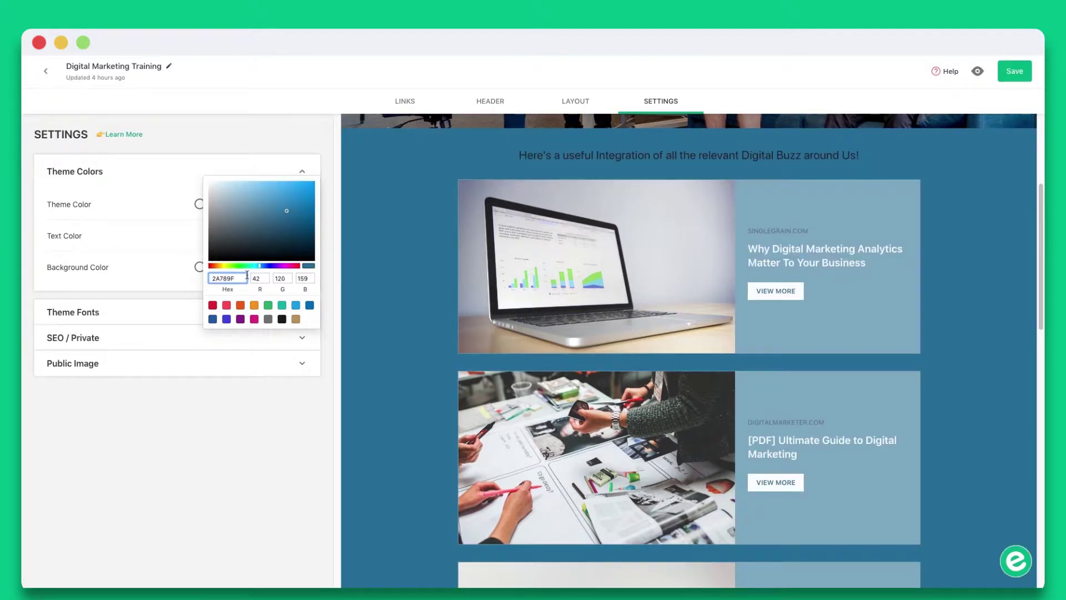
Set the theme fonts to Montserrat for headings and Open Sans for body text
click(301, 309)
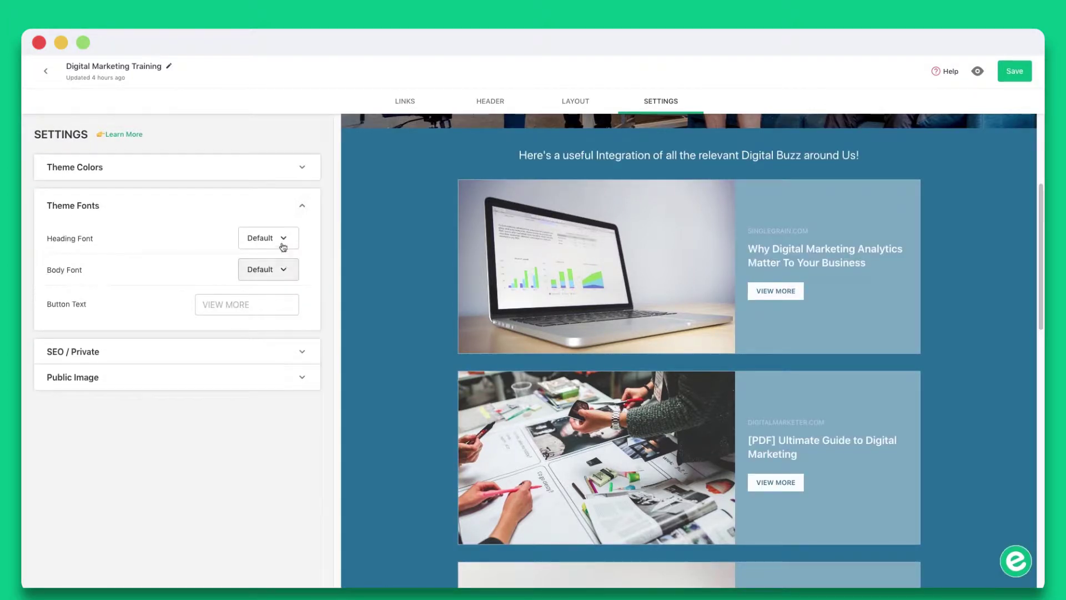
click(283, 242)
click(273, 356)
click(279, 270)
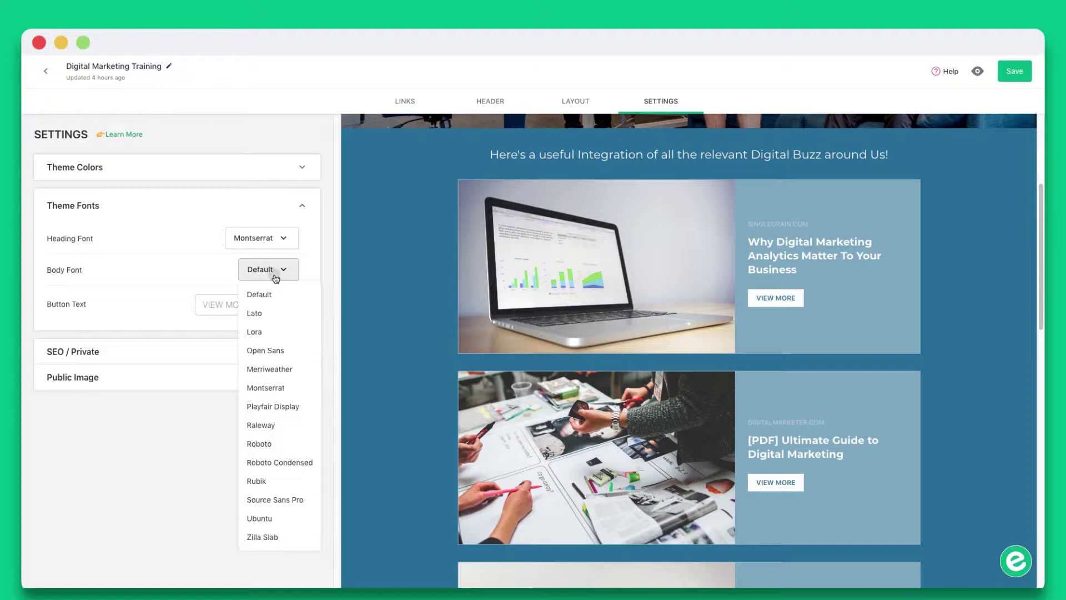
click(275, 349)
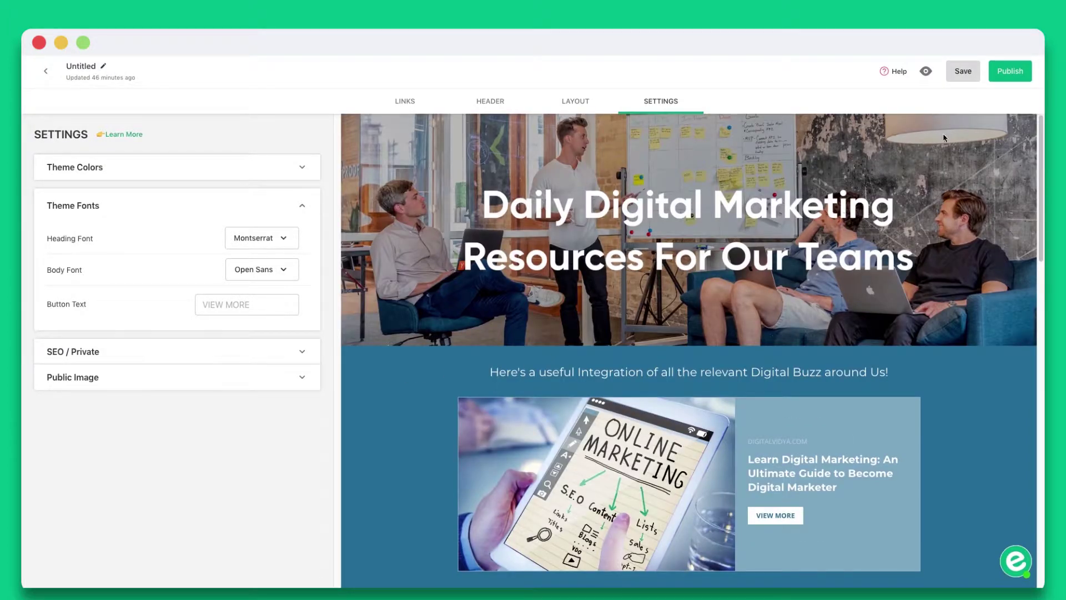
Publish the newsletter and select its short and long share links
click(1001, 80)
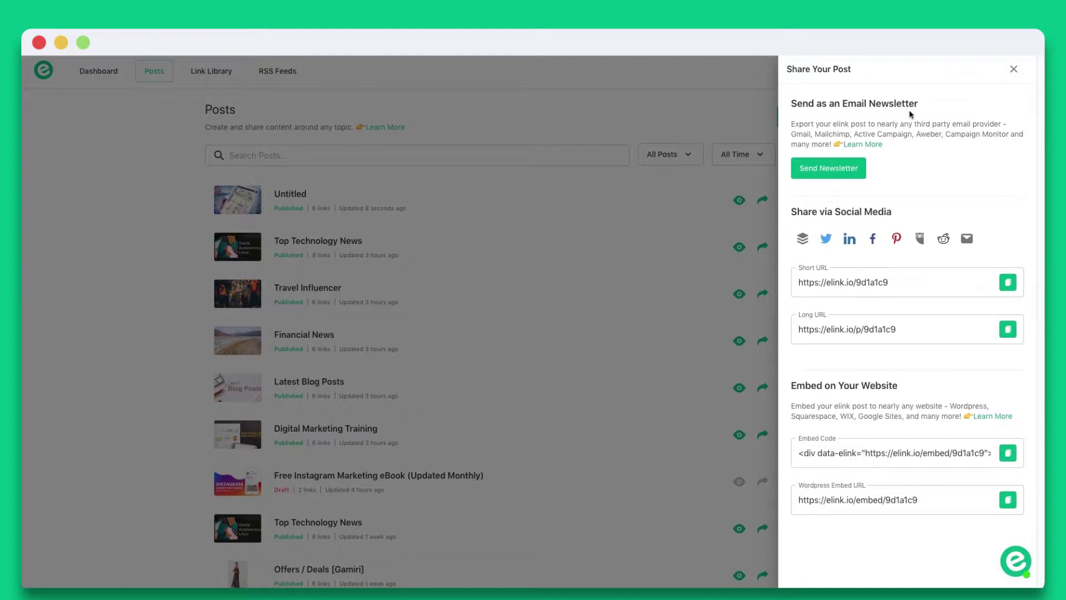
drag(907, 281, 794, 282)
drag(899, 329, 800, 330)
Copy the embed code and WordPress embed URL, then export the post as an email newsletter
click(1007, 455)
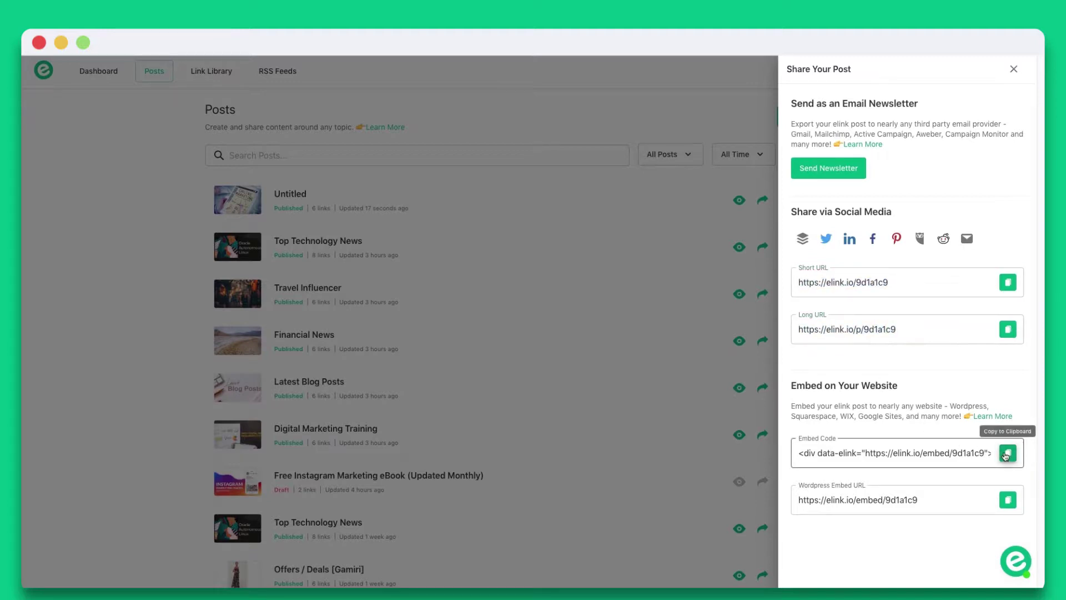
click(1007, 499)
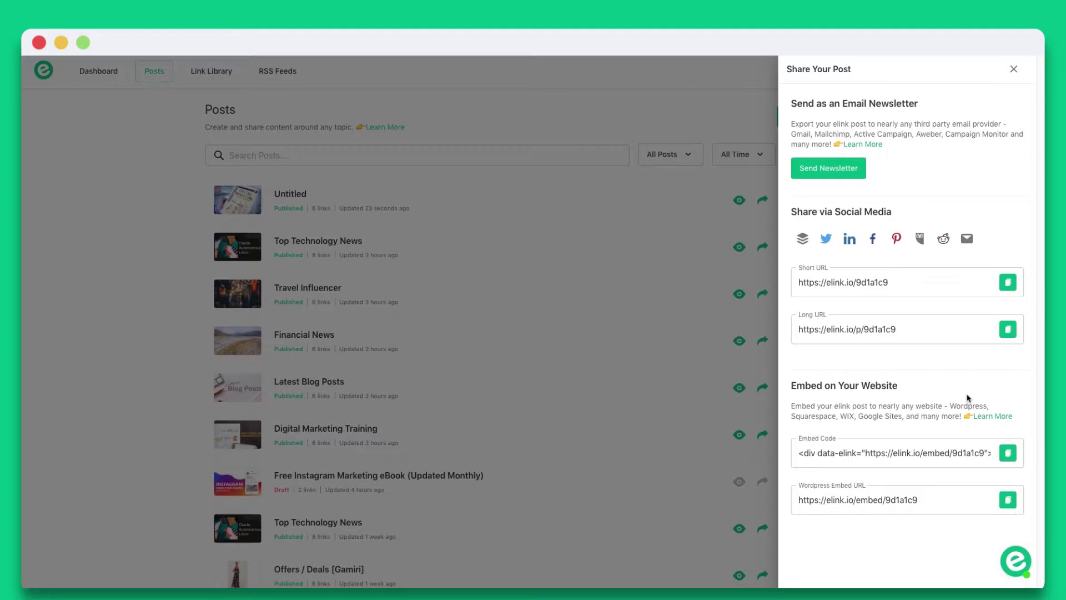
click(833, 176)
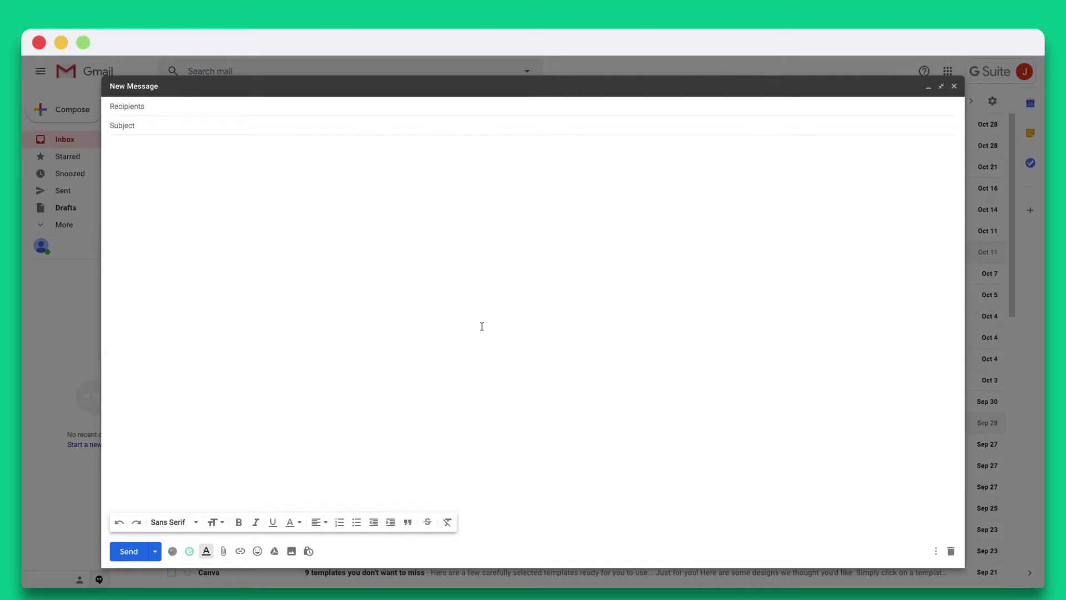
Insert the elink newsletter into the Gmail body and set the subject to 'Digital Marketing Guide'
click(187, 552)
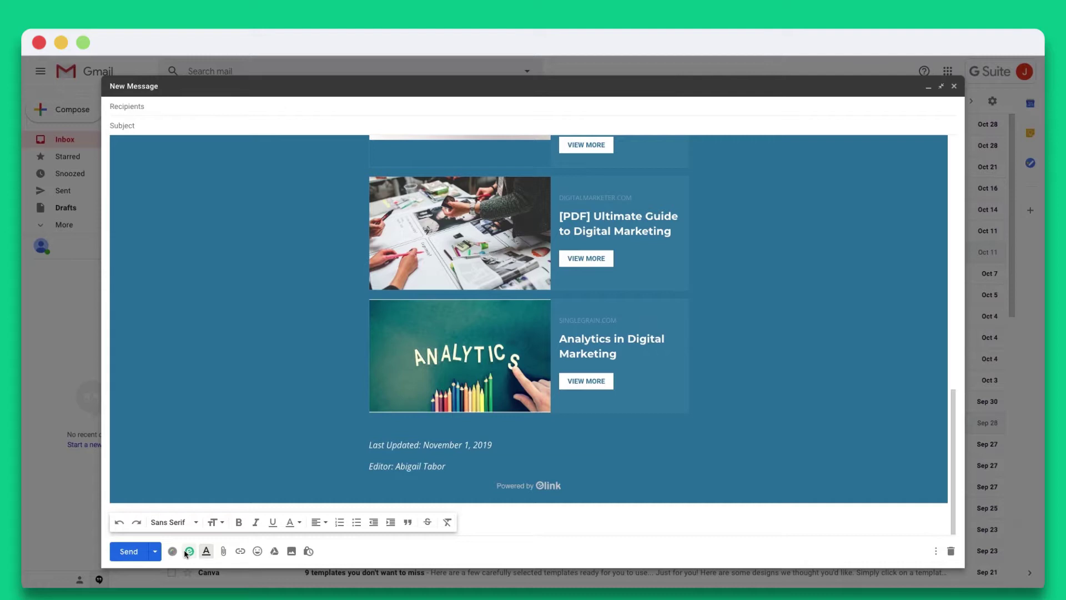
scroll(199, 454, up, 15)
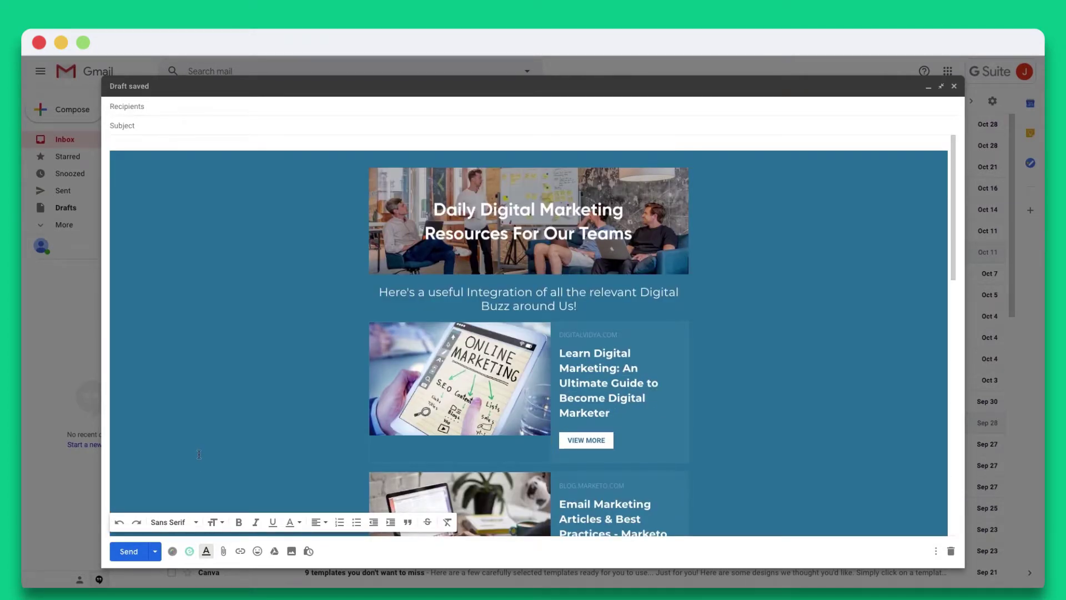
click(221, 127)
text(Digital Marketing GuideDigital)
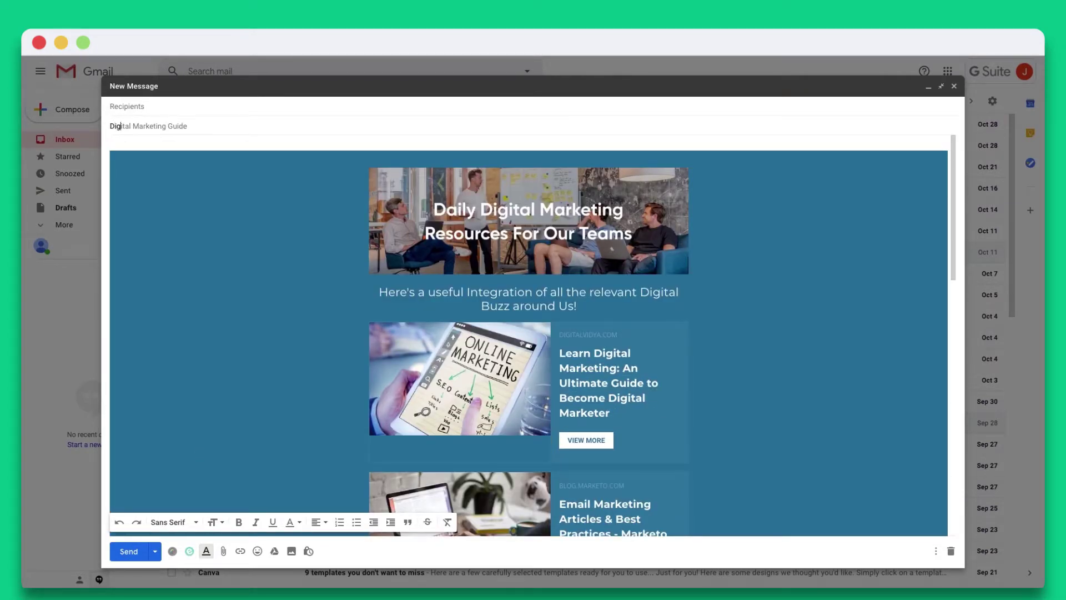
text( Marketing Guide)
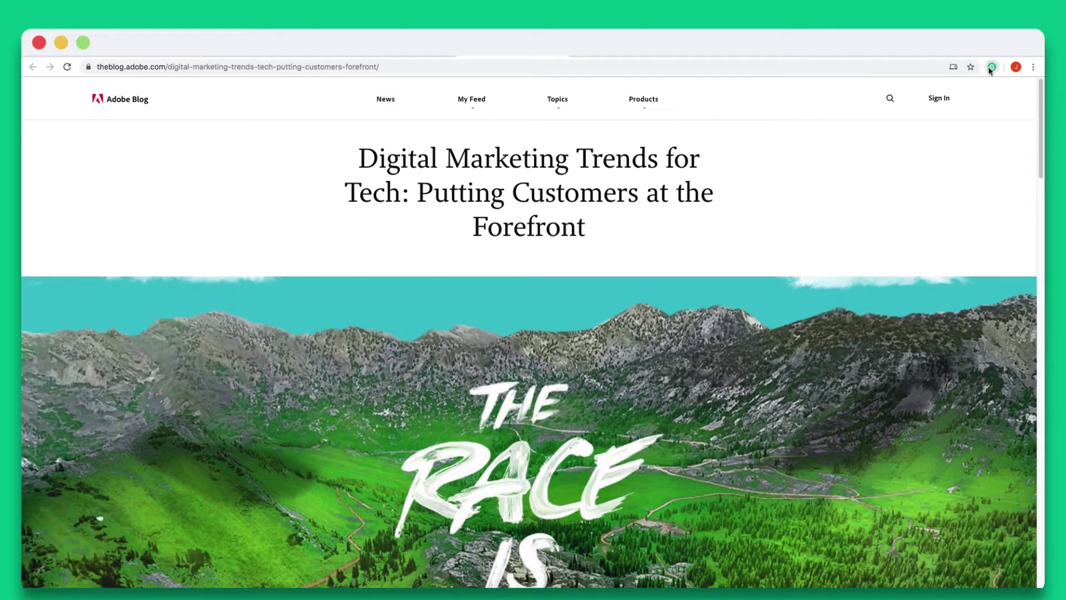
Save the Adobe Blog digital marketing trends article to the library with its cropped header image
click(992, 68)
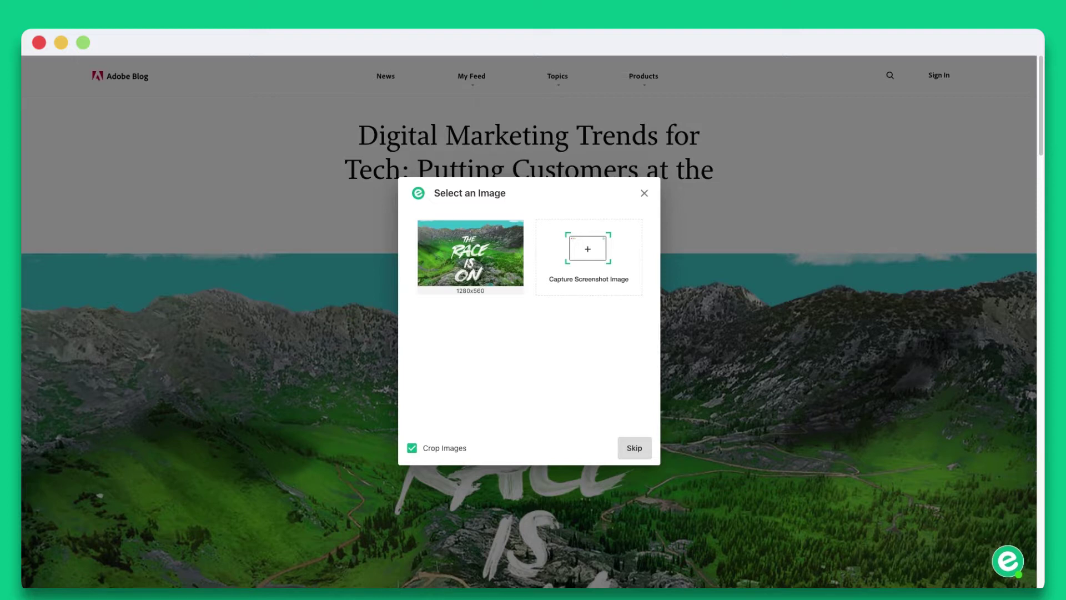
click(424, 448)
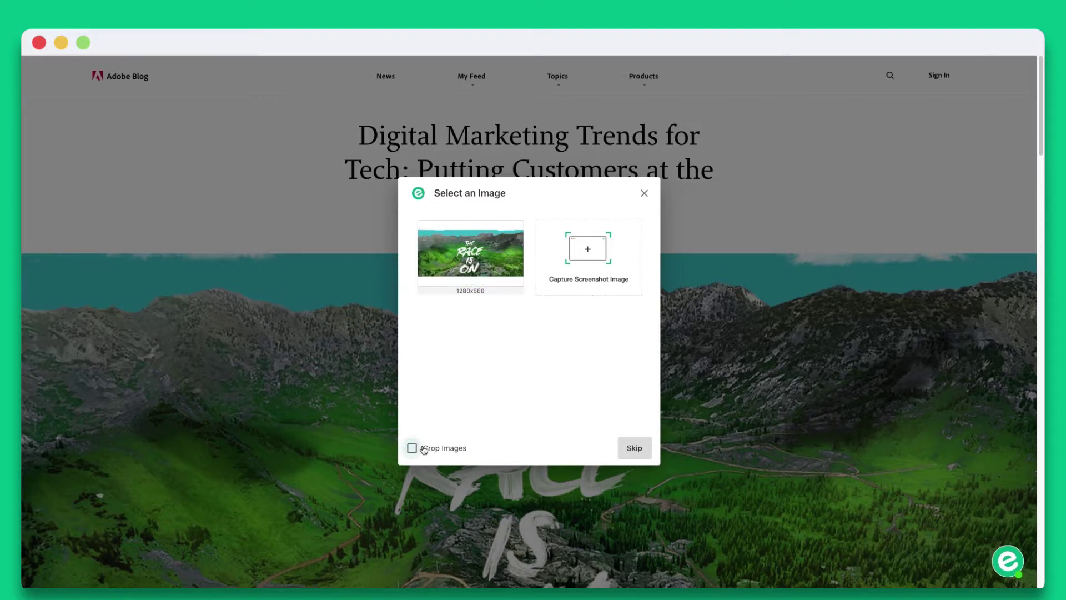
click(424, 448)
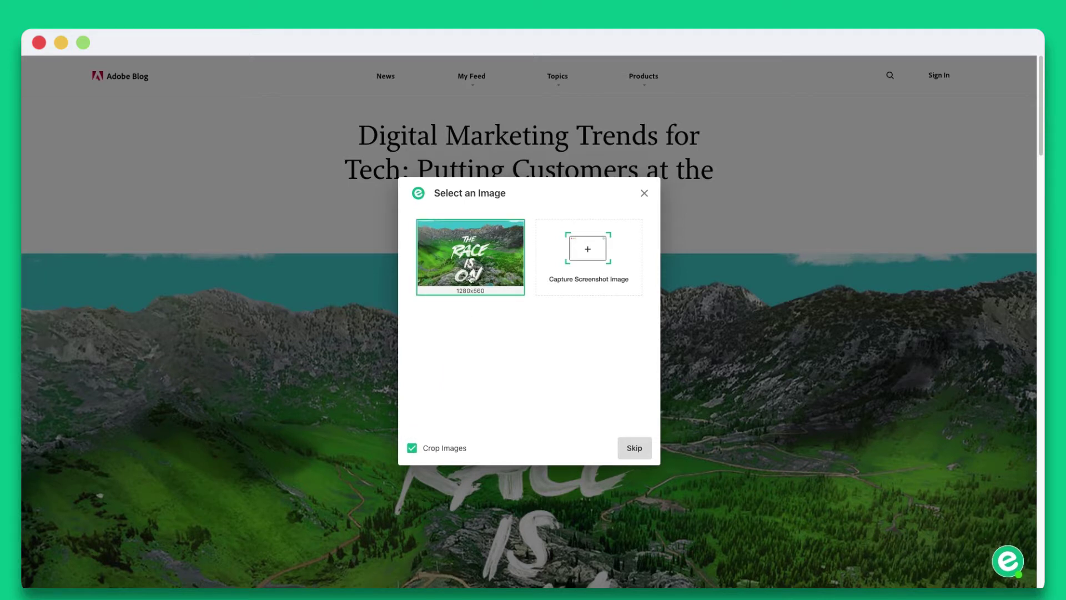
click(471, 278)
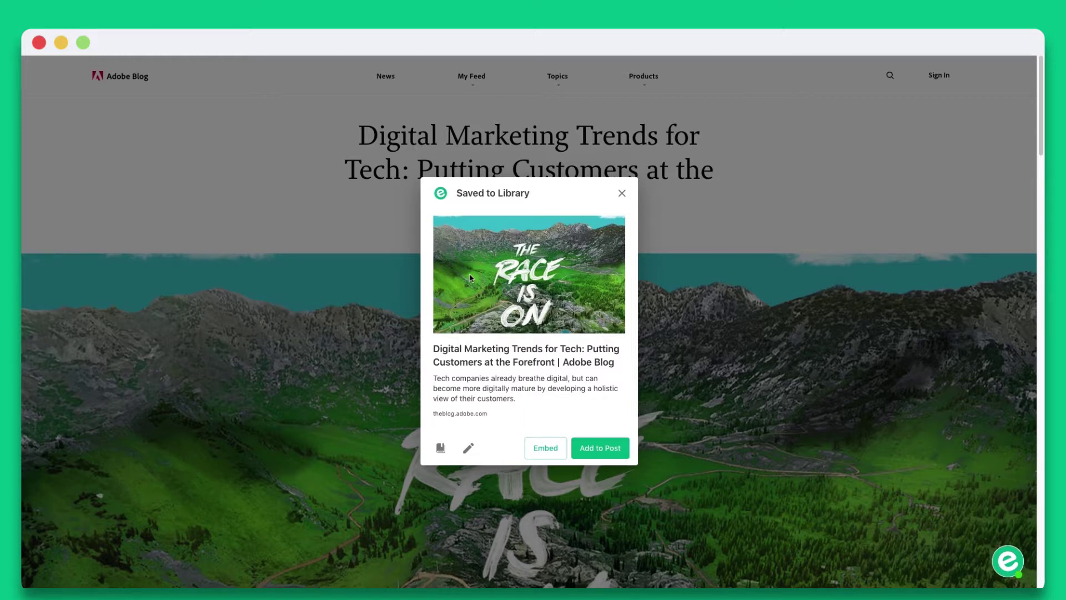
Trim the saved article's title to 'Digital Marketing Trends for Tech'
click(468, 448)
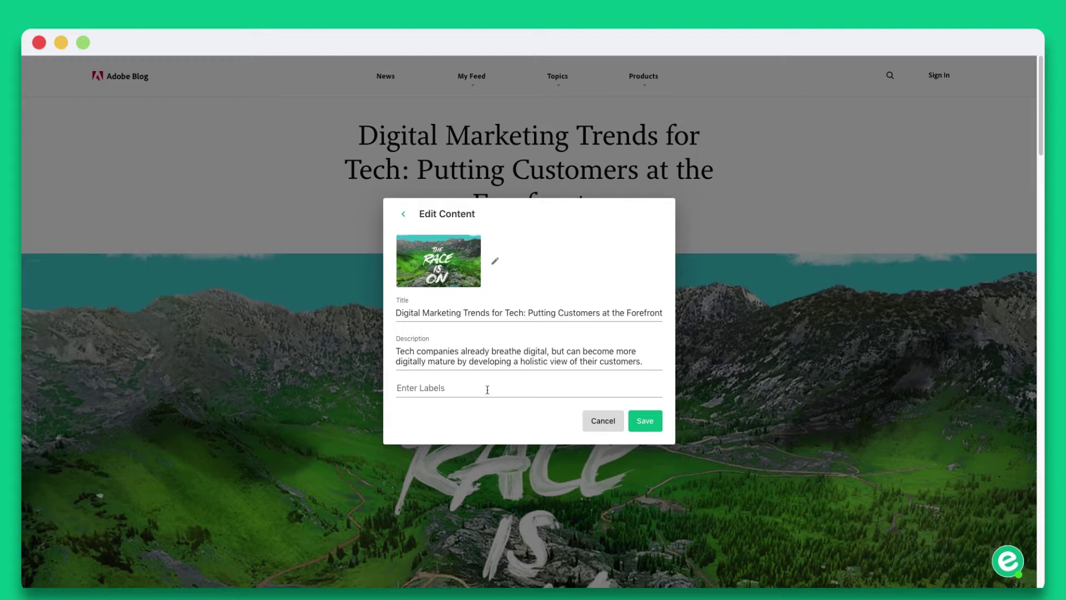
drag(523, 313, 680, 317)
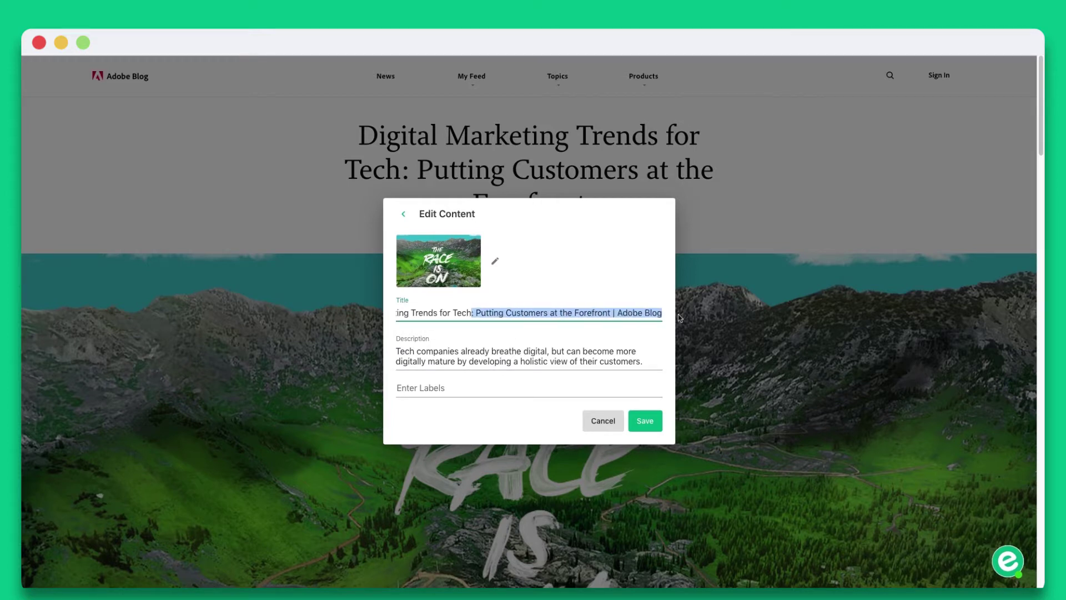
key(BackSpace)
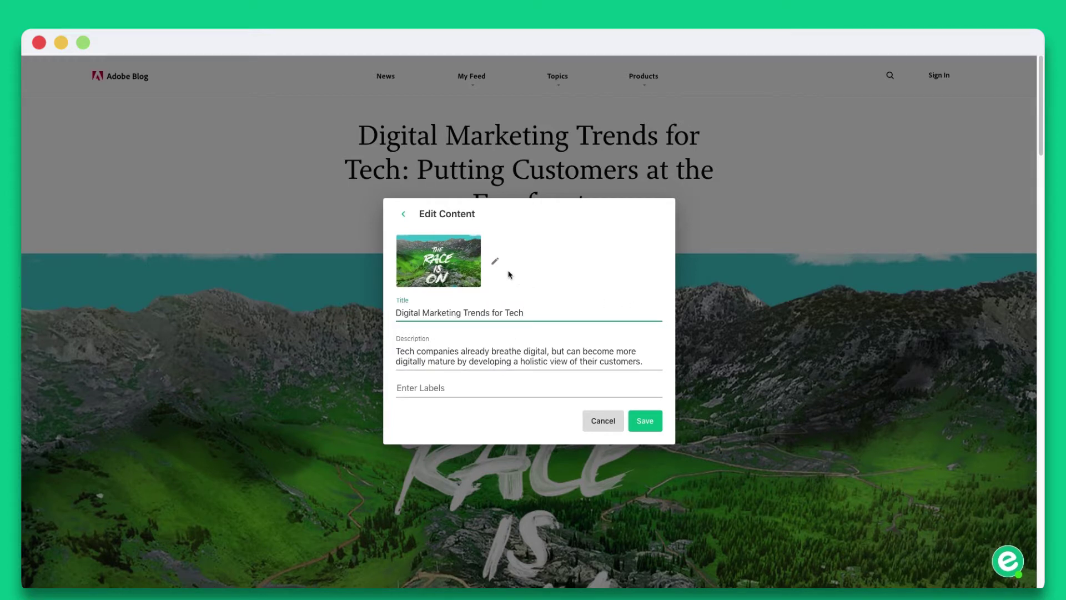
Replace the article image with a social-media icons picture, save, and open the post list
click(494, 261)
click(477, 415)
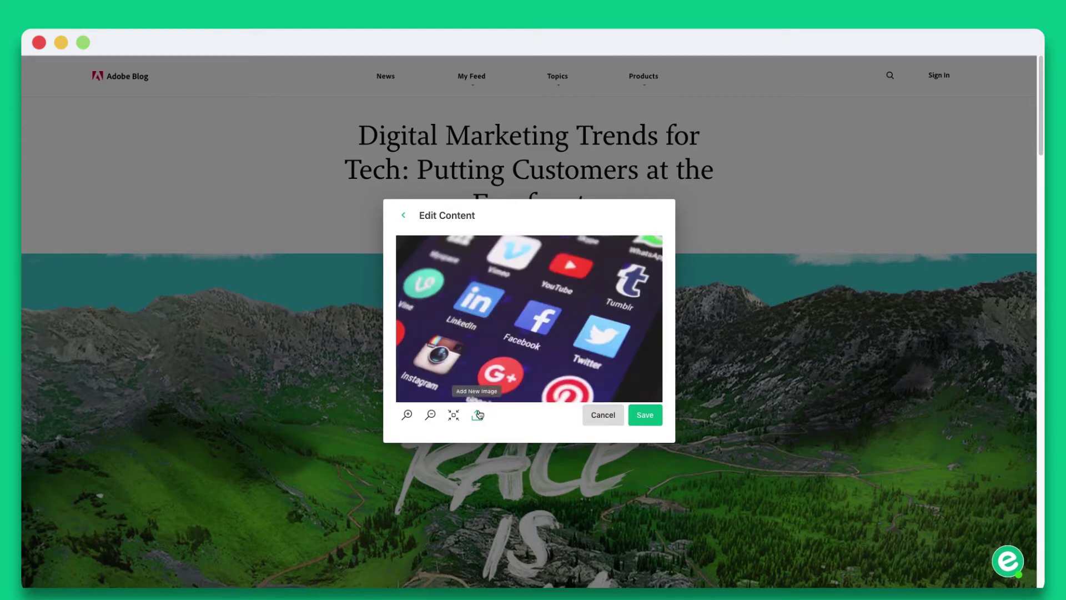
click(637, 417)
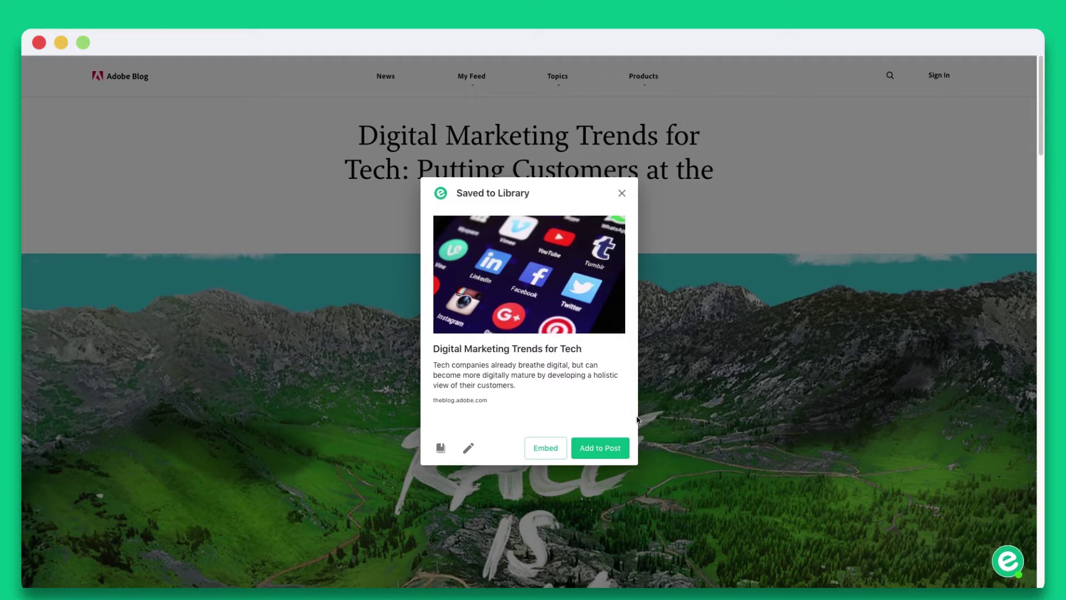
click(609, 448)
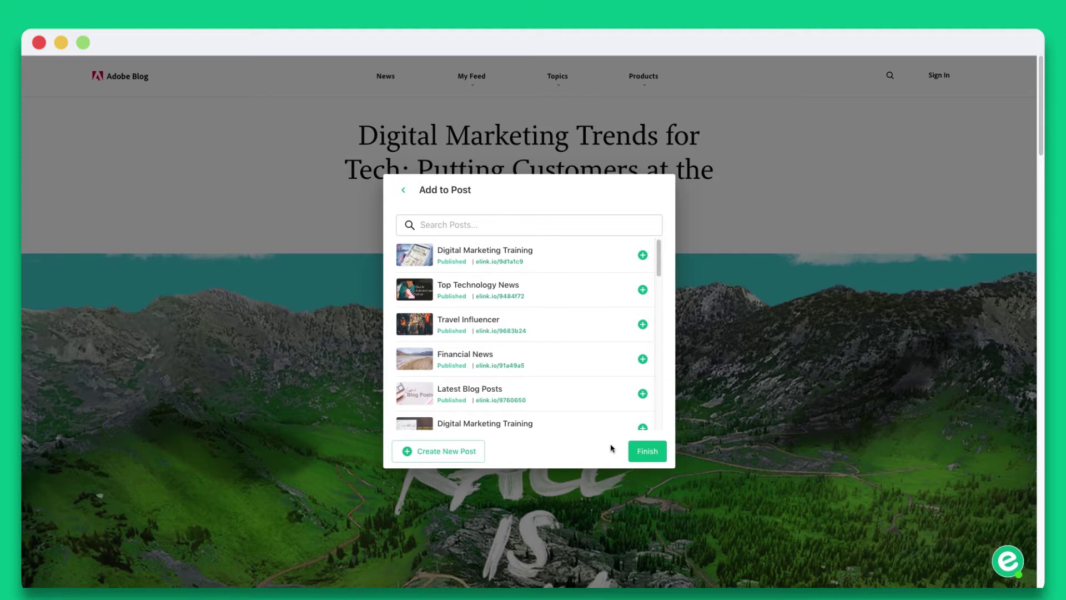
Add the saved article to the Digital Marketing Training post and finish
click(643, 256)
click(641, 446)
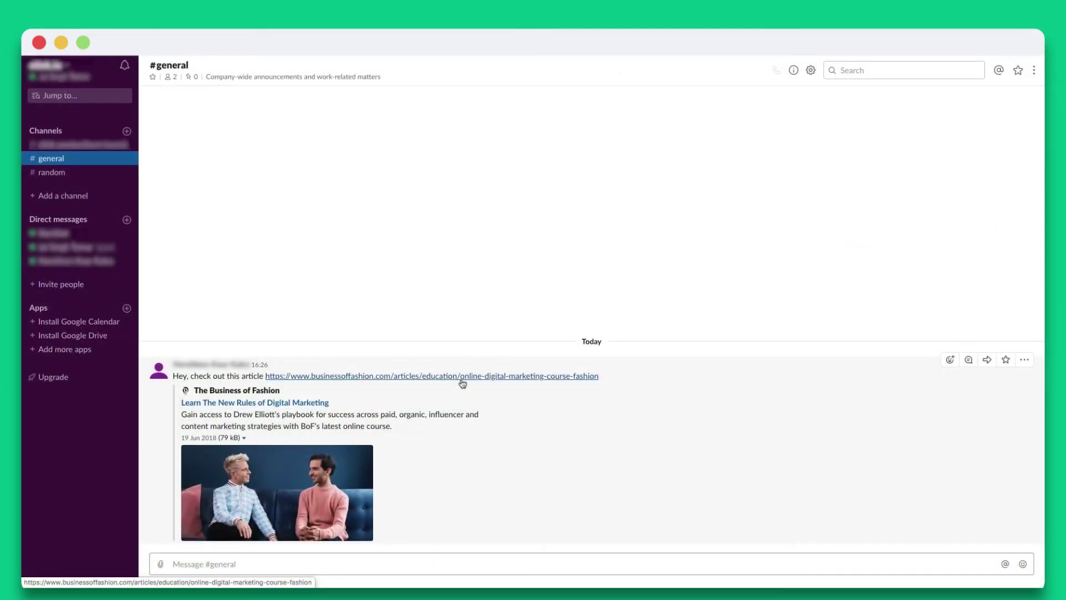
Save the 'Learn The New Rules of Digital Marketing' link from #general and add it to Digital Marketing Resources
right_click(462, 381)
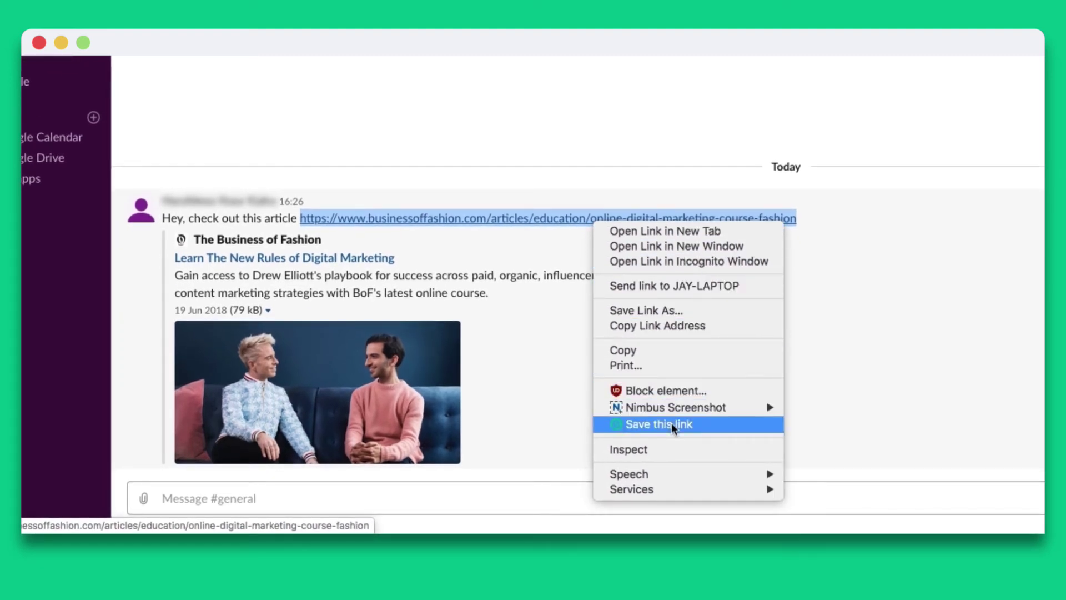
click(672, 423)
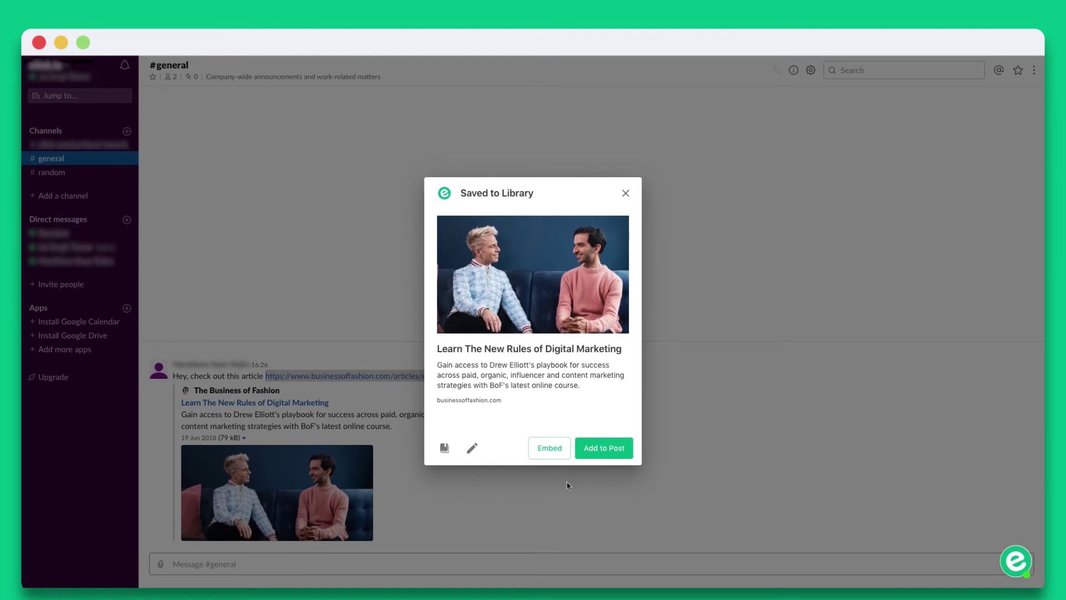
click(610, 448)
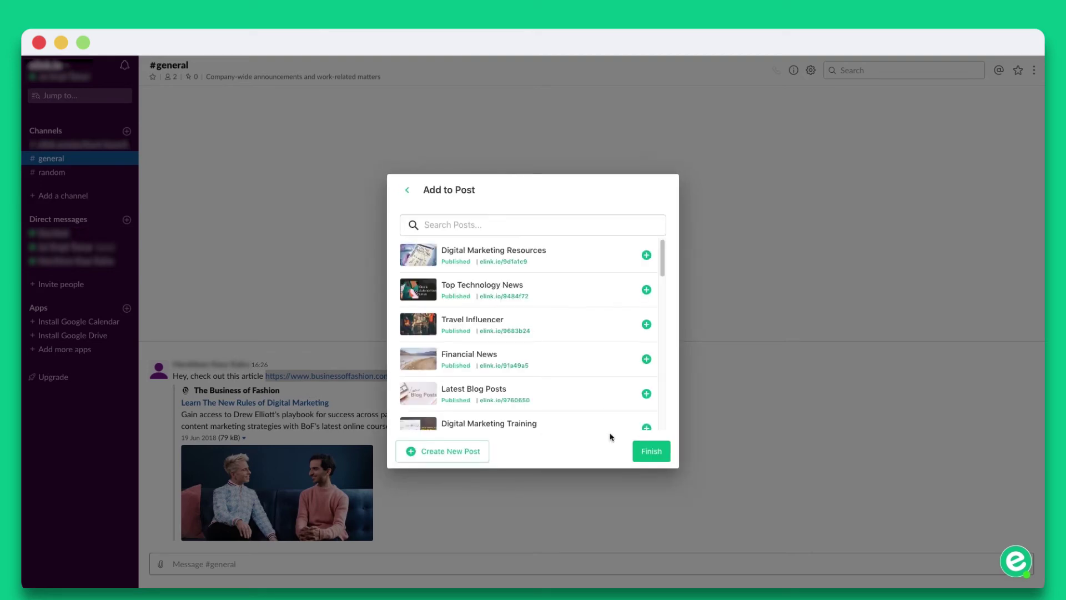
click(646, 256)
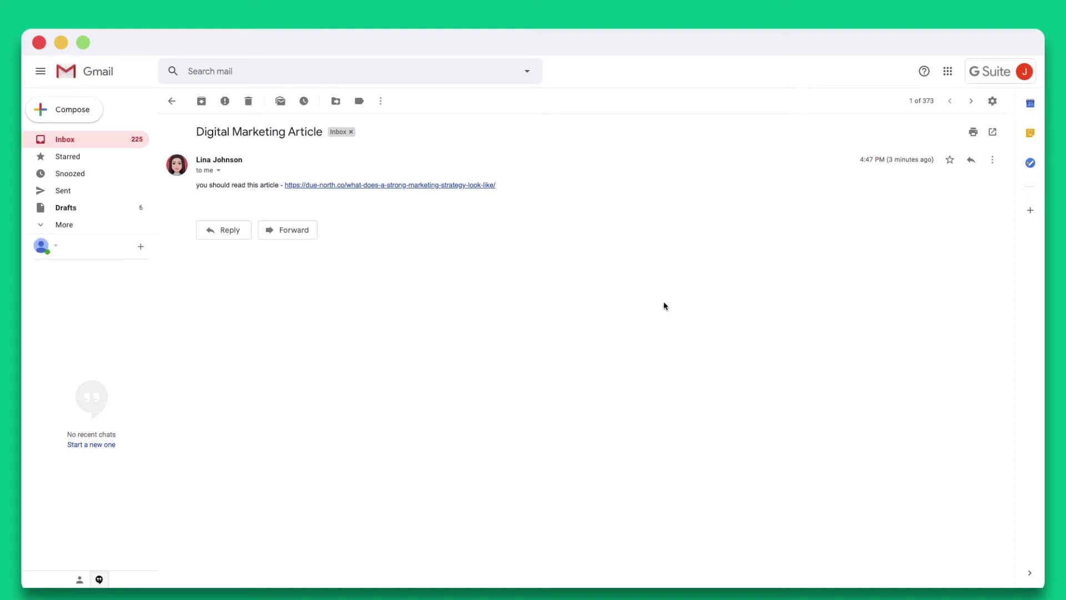
Save the due-north marketing strategy link from the Digital Marketing Article email to elink
right_click(415, 187)
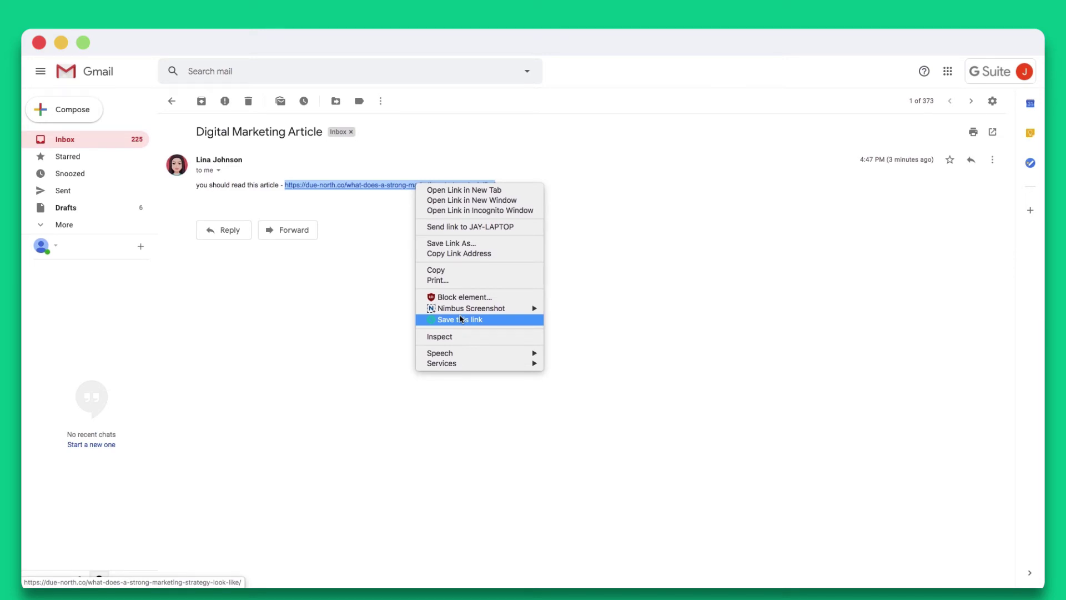
click(460, 320)
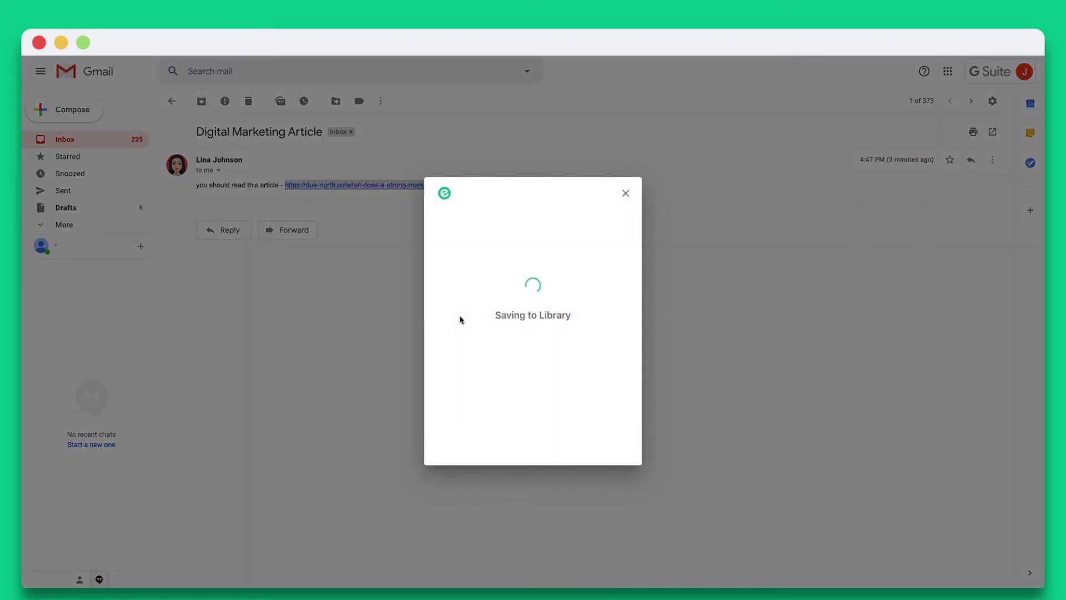